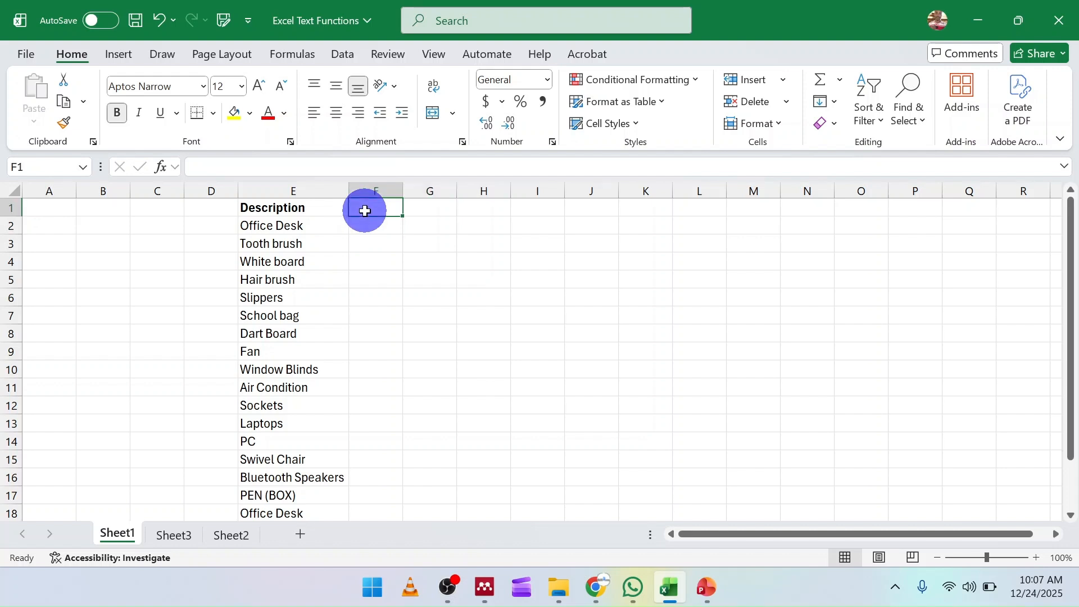
Enter the header S/N in cell F1.
{"action": "type", "text": "S"}
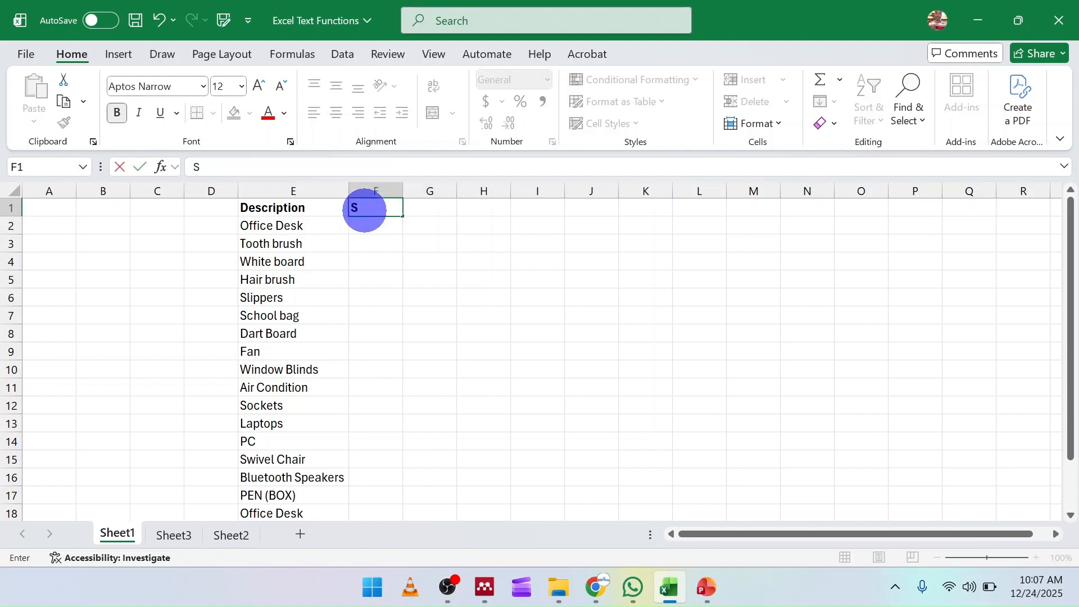
{"action": "type", "text": "/N"}
{"action": "left_click", "coordinate": [373, 230]}
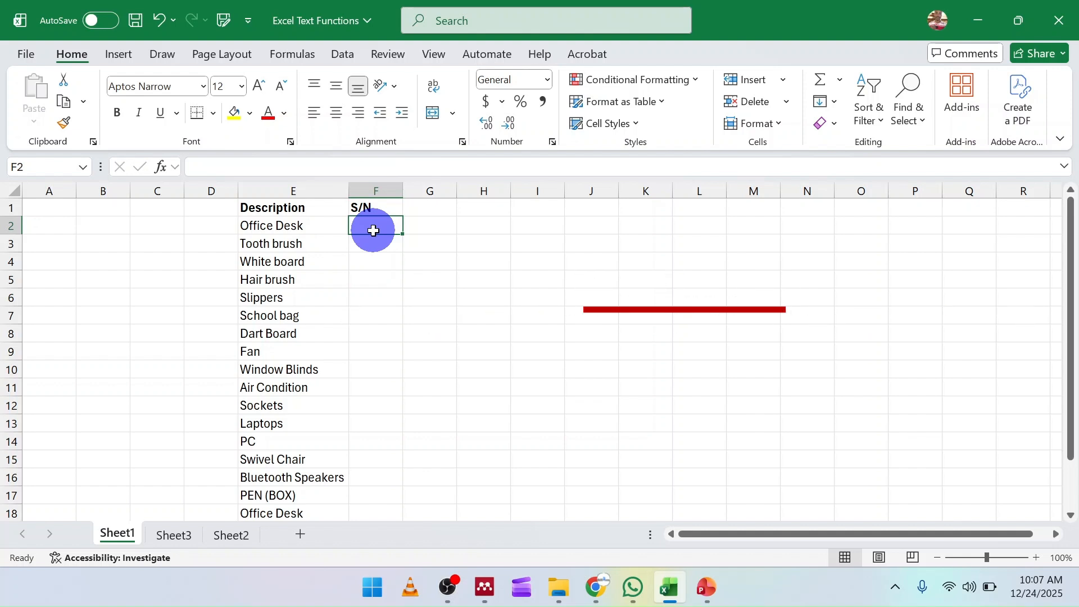
Enter the formula =LEFT(E2, 3) in F2 to extract the first three characters of the description.
{"action": "type", "text": "=LEFT"}
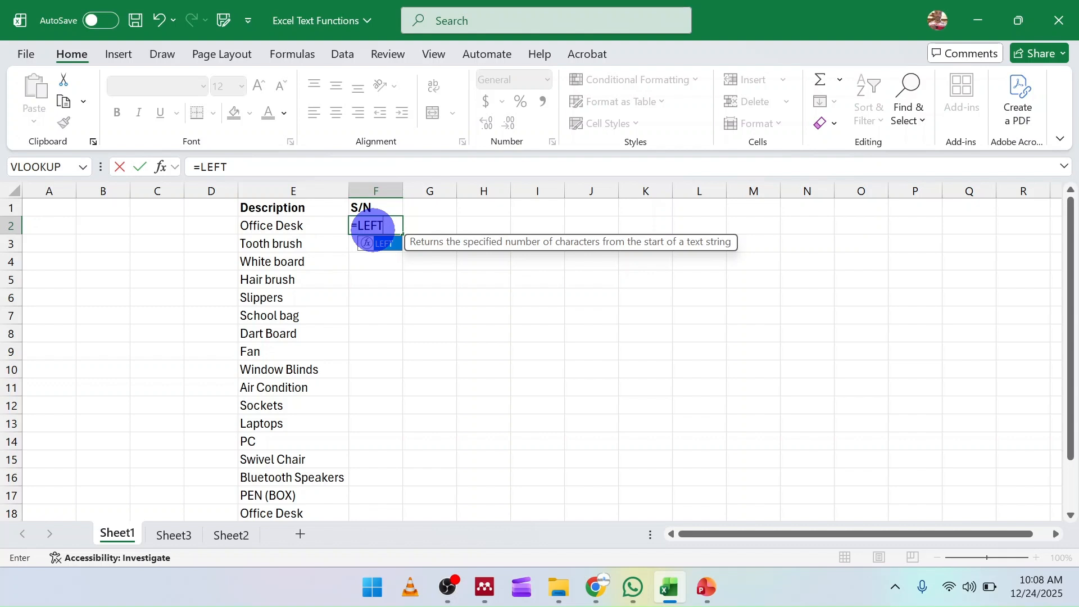
{"action": "double_click", "coordinate": [388, 244]}
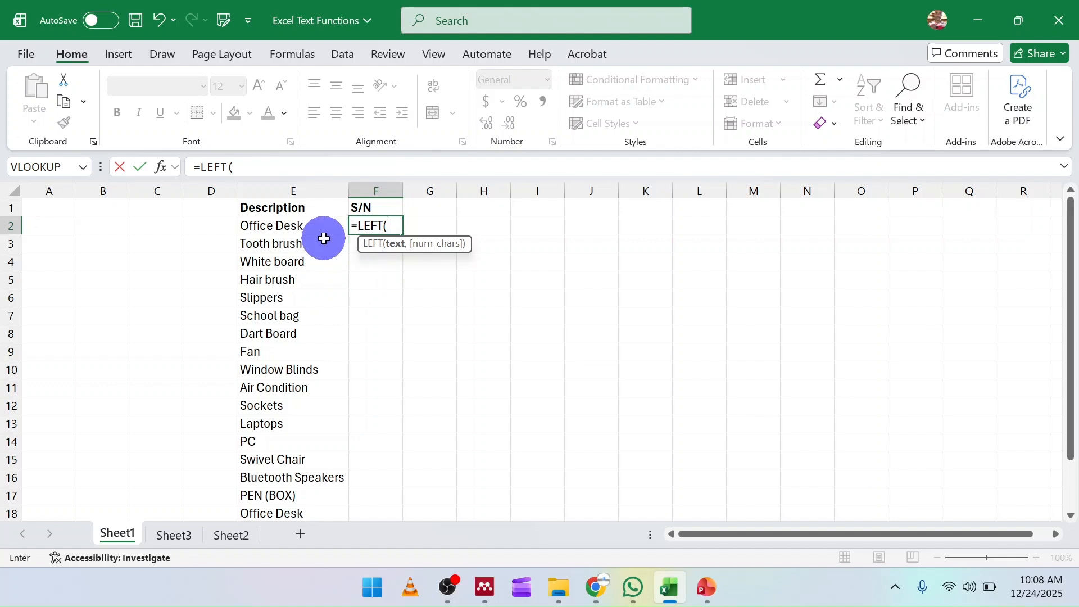
{"action": "left_click", "coordinate": [268, 229]}
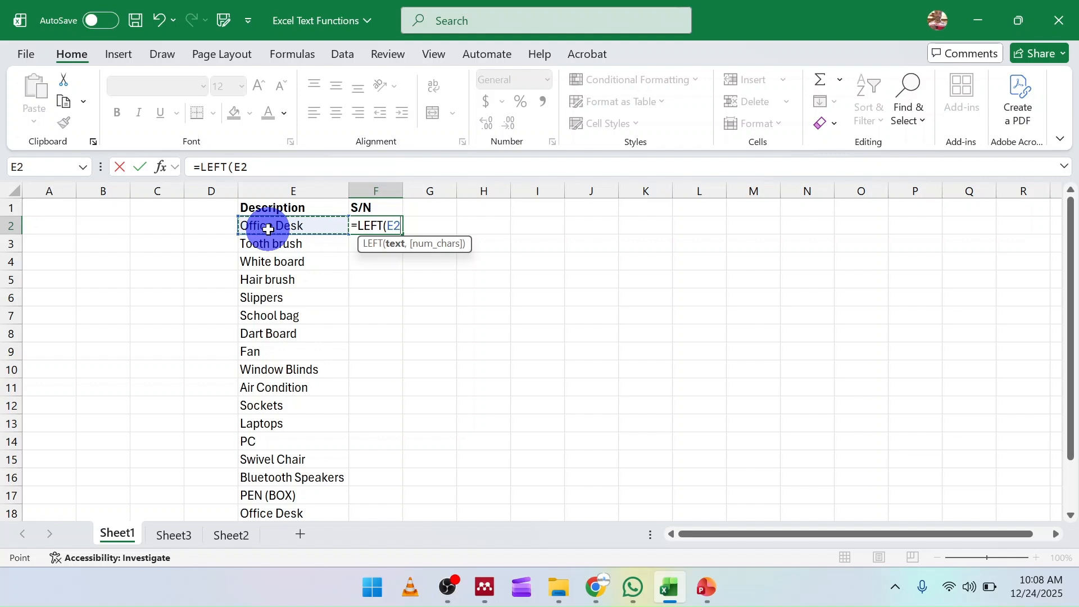
{"action": "type", "text": ","}
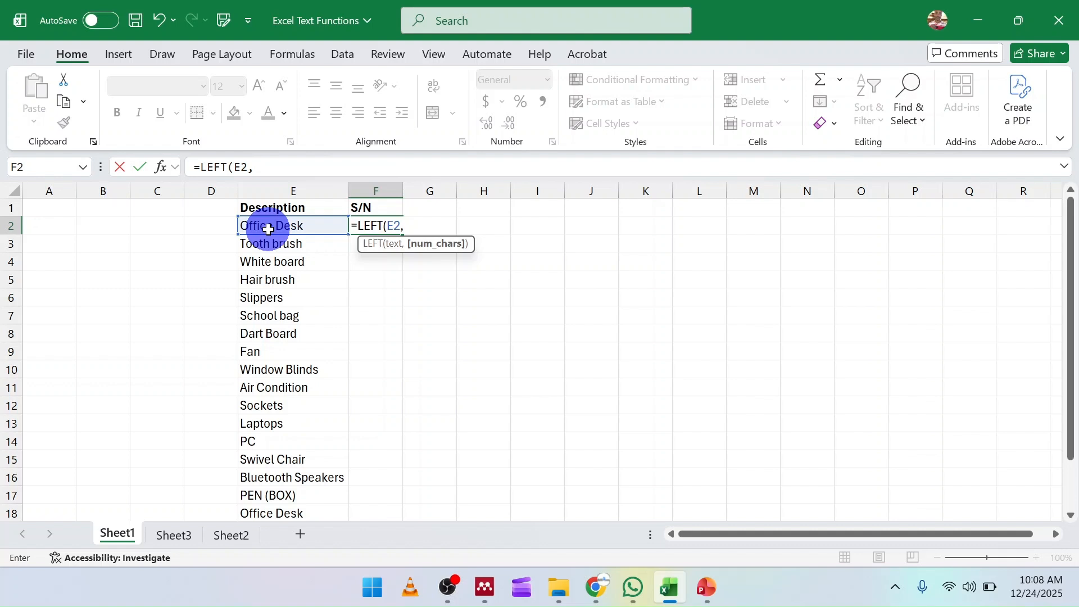
{"action": "type", "text": "3"}
{"action": "type", "text": ")"}
{"action": "key", "text": "Return"}
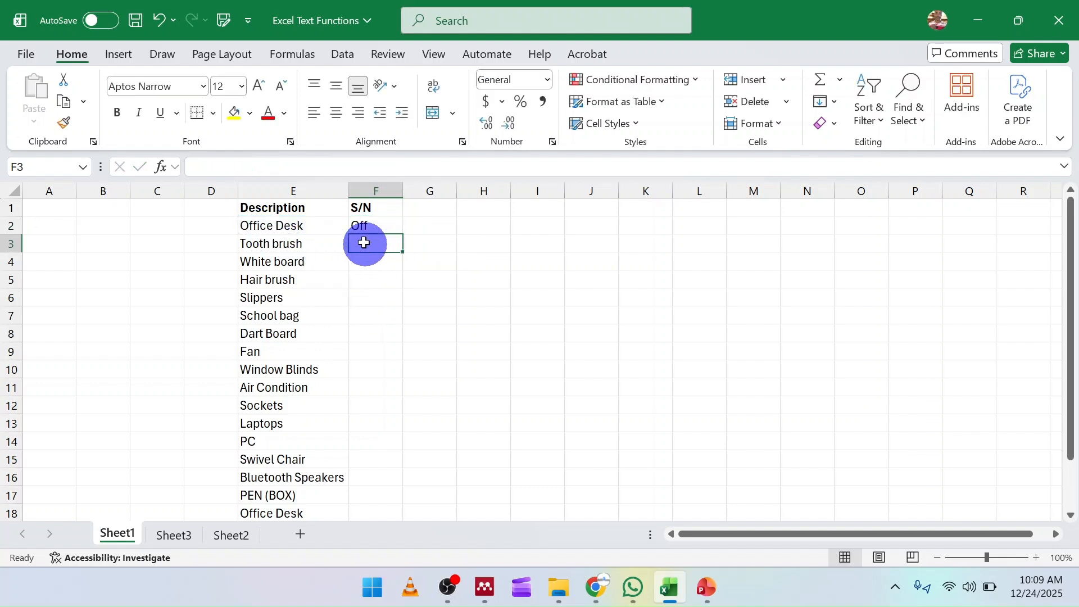
Fill the LEFT formula down column F for every description through row 18.
{"action": "left_click", "coordinate": [261, 228]}
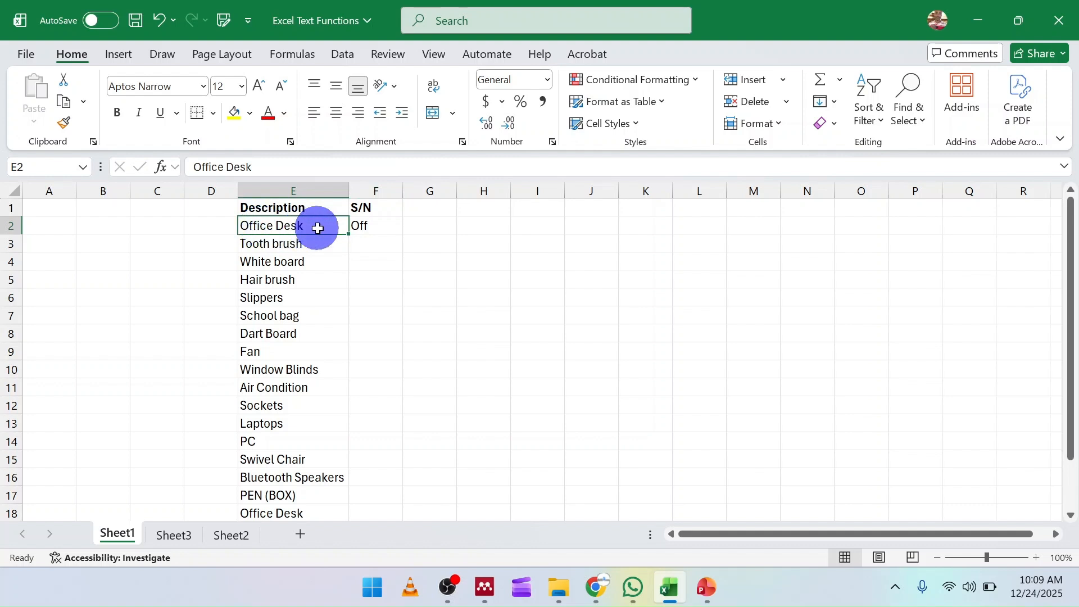
{"action": "left_click", "coordinate": [364, 227]}
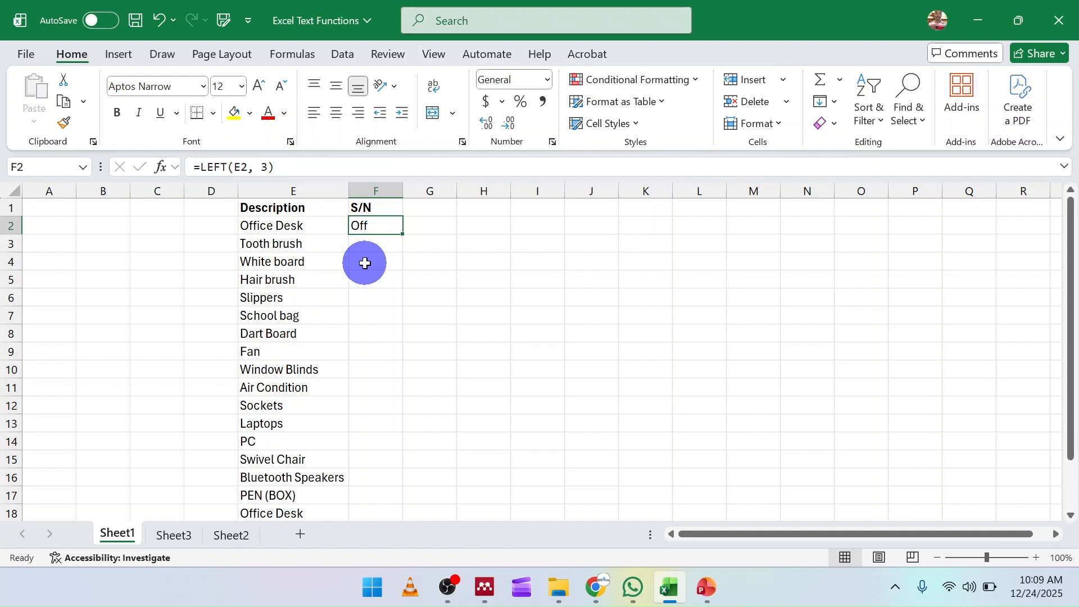
{"action": "double_click", "coordinate": [402, 238]}
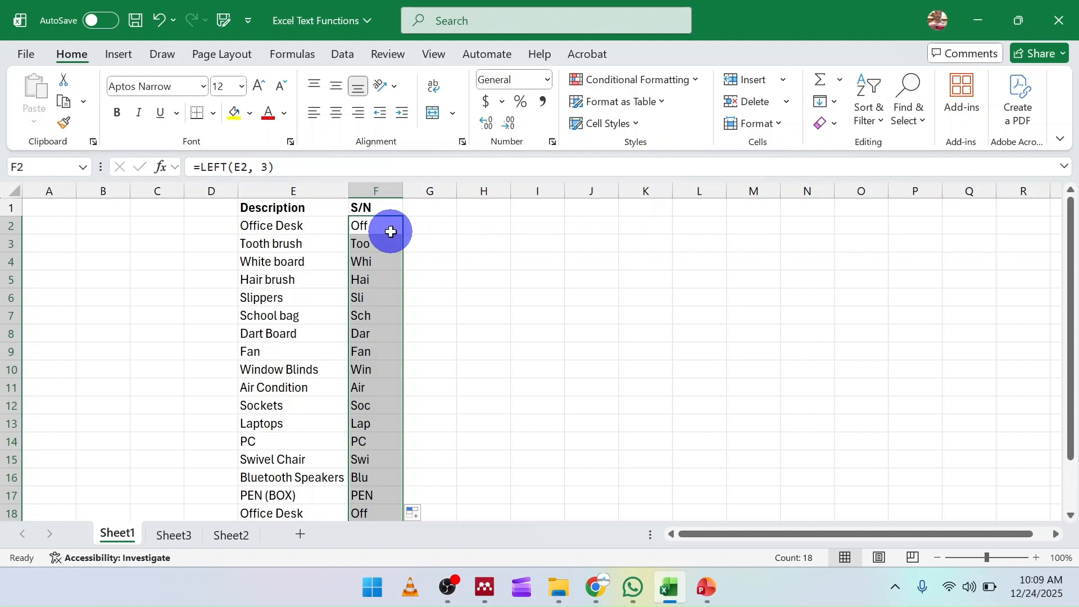
{"action": "key", "text": "ctrl+z"}
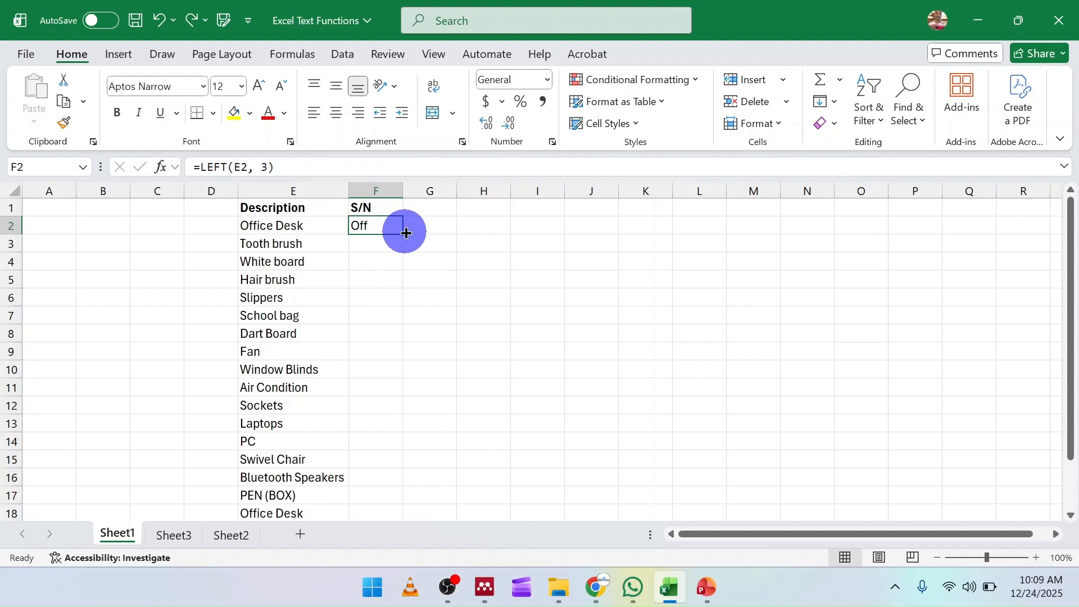
{"action": "double_click", "coordinate": [404, 231]}
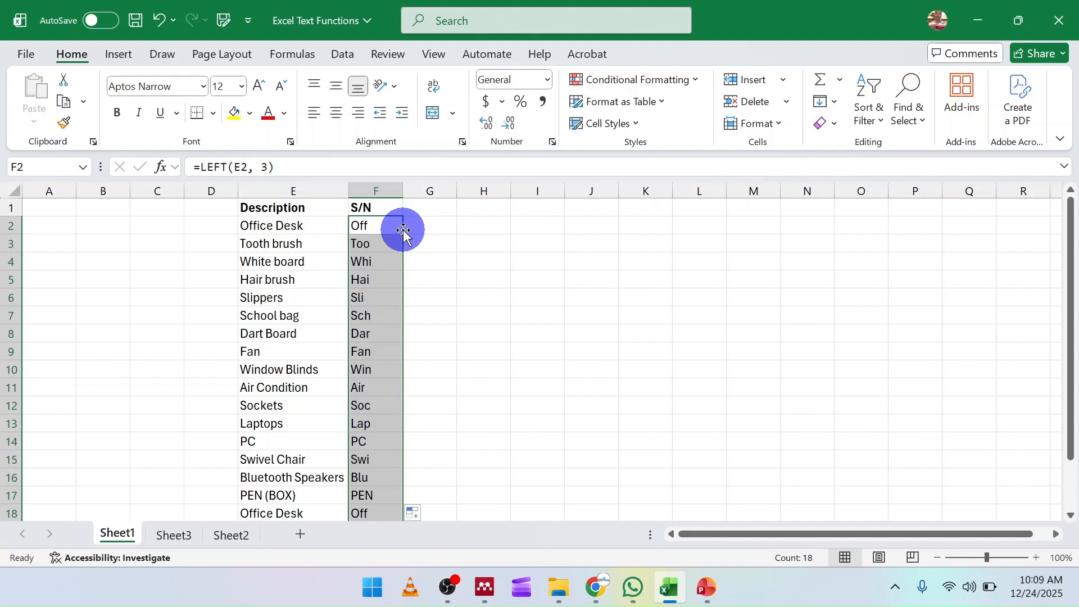
{"action": "left_click", "coordinate": [376, 244]}
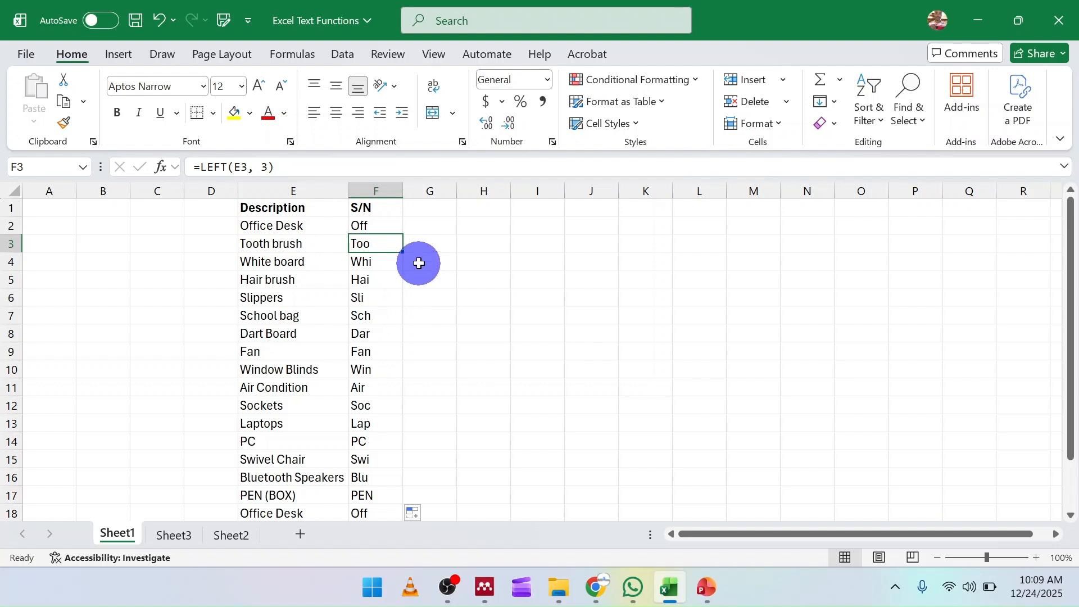
Copy the S/N header from F1 into G1.
{"action": "left_click", "coordinate": [383, 207]}
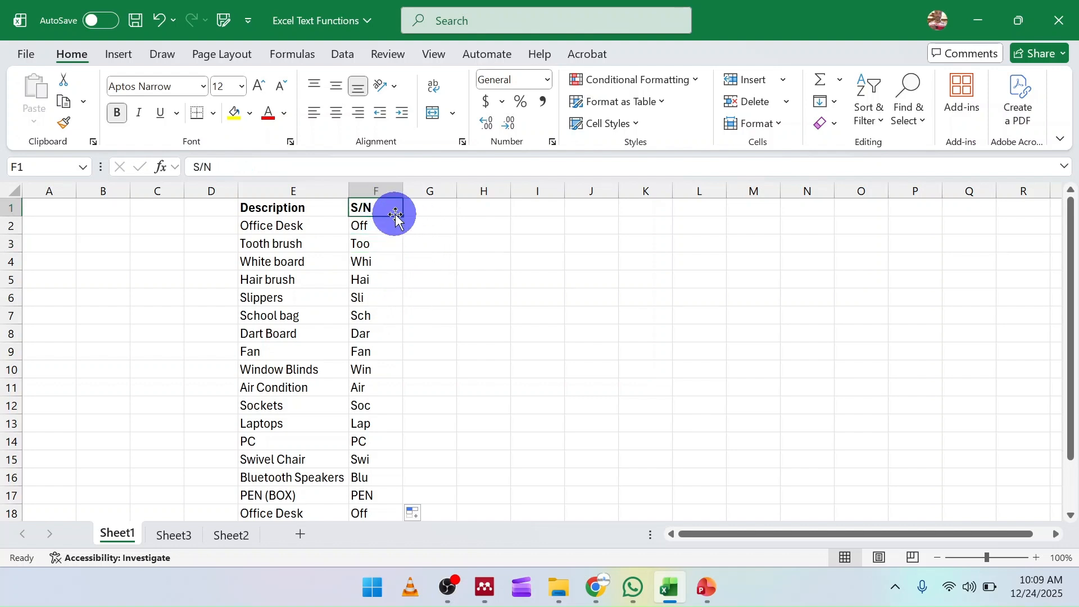
{"action": "left_click_drag", "start_coordinate": [403, 216], "coordinate": [428, 222]}
{"action": "left_click", "coordinate": [428, 224]}
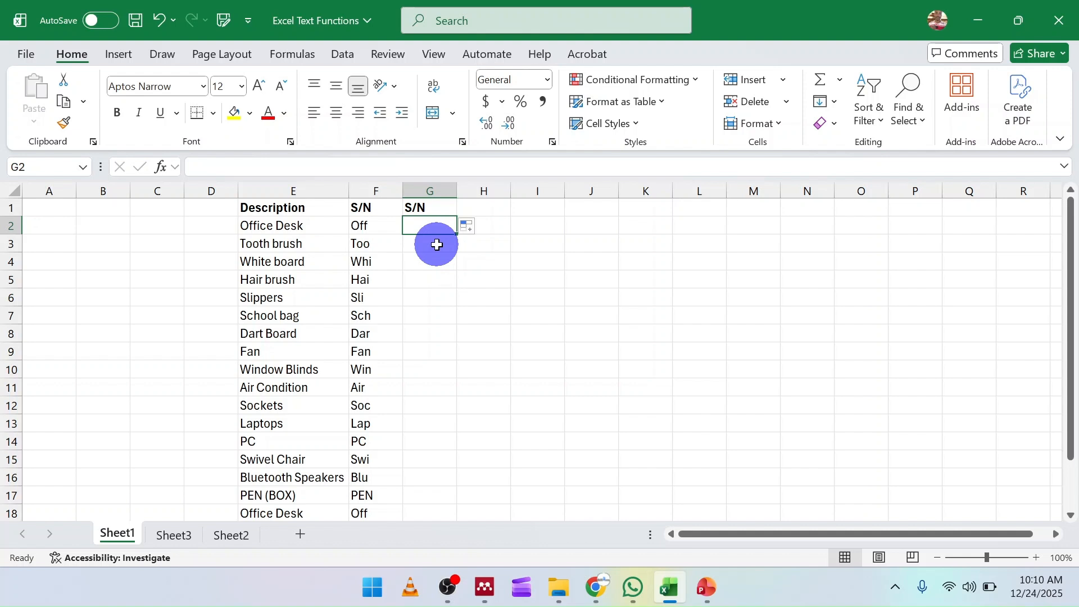
Enter the formula =RIGHT(E2, 3) in G2 to extract the last three characters of the description.
{"action": "type", "text": "="}
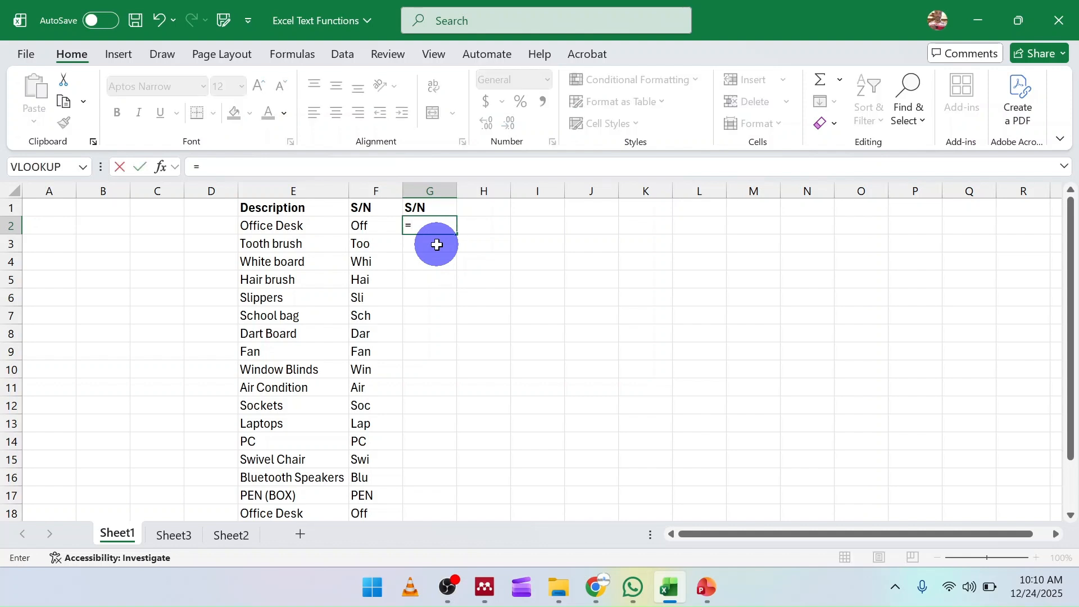
{"action": "type", "text": "RIG"}
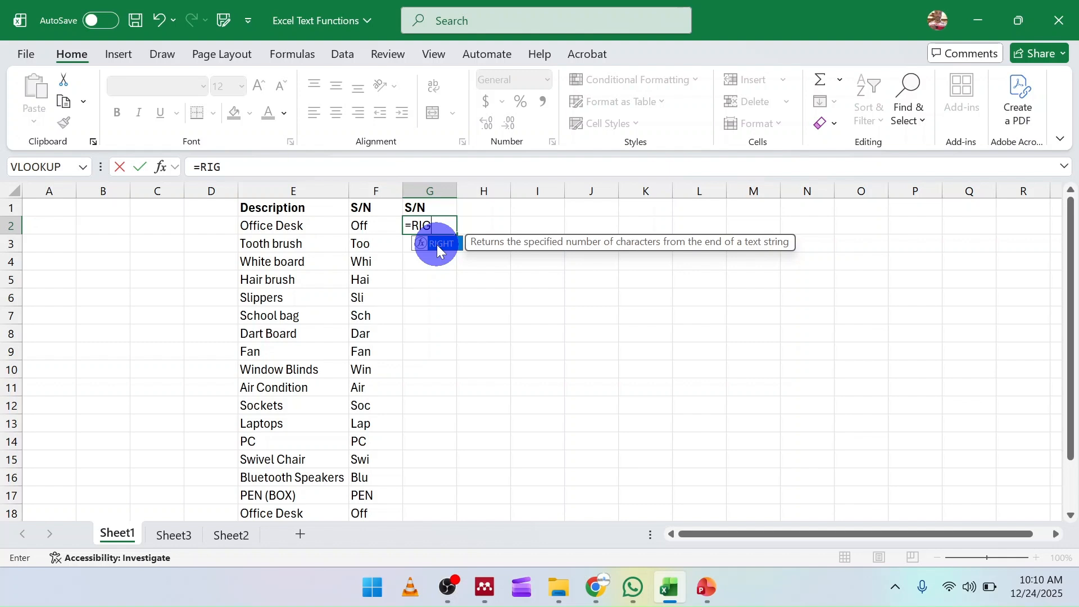
{"action": "double_click", "coordinate": [437, 244]}
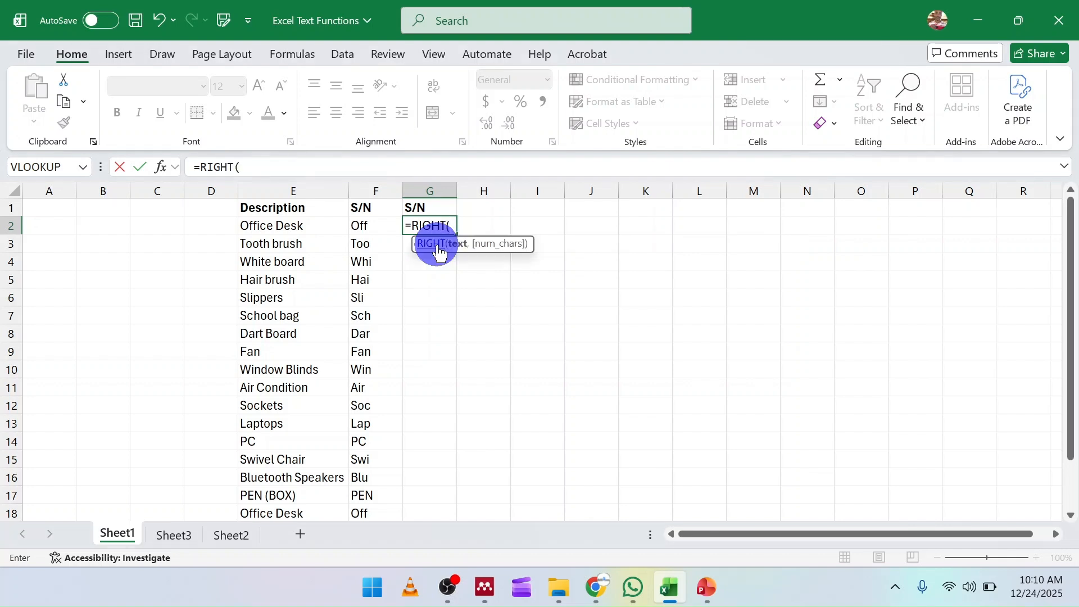
{"action": "left_click", "coordinate": [263, 228]}
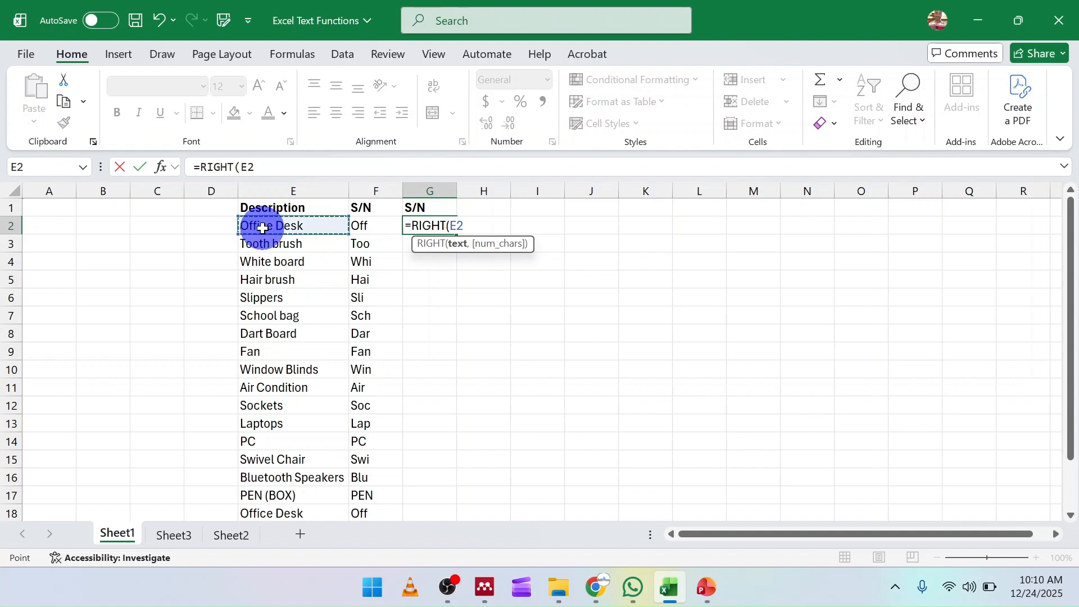
{"action": "type", "text": ", 3"}
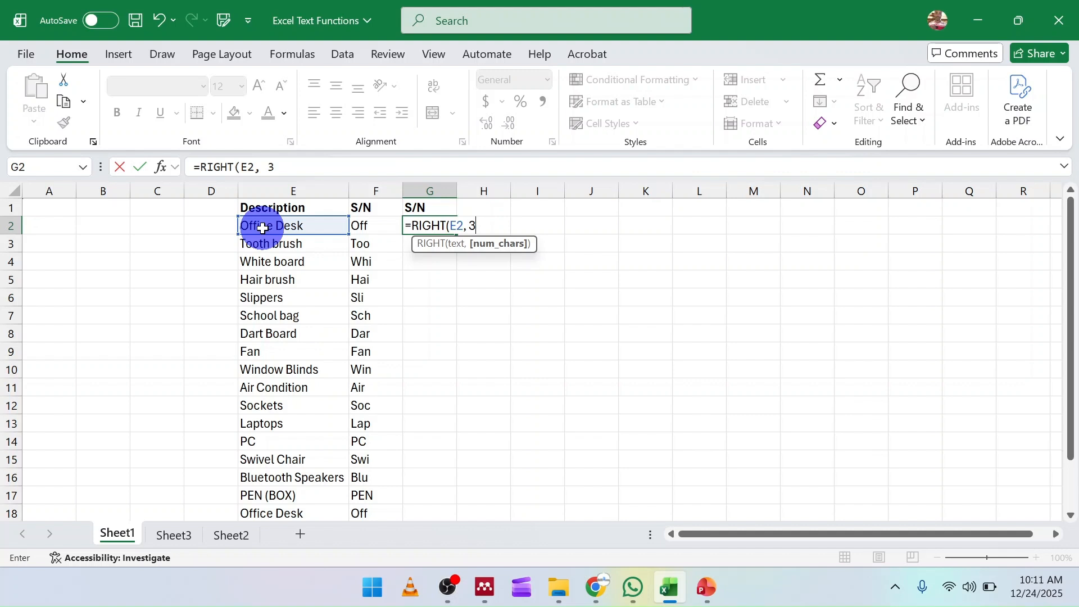
{"action": "type", "text": ")"}
{"action": "key", "text": "Return"}
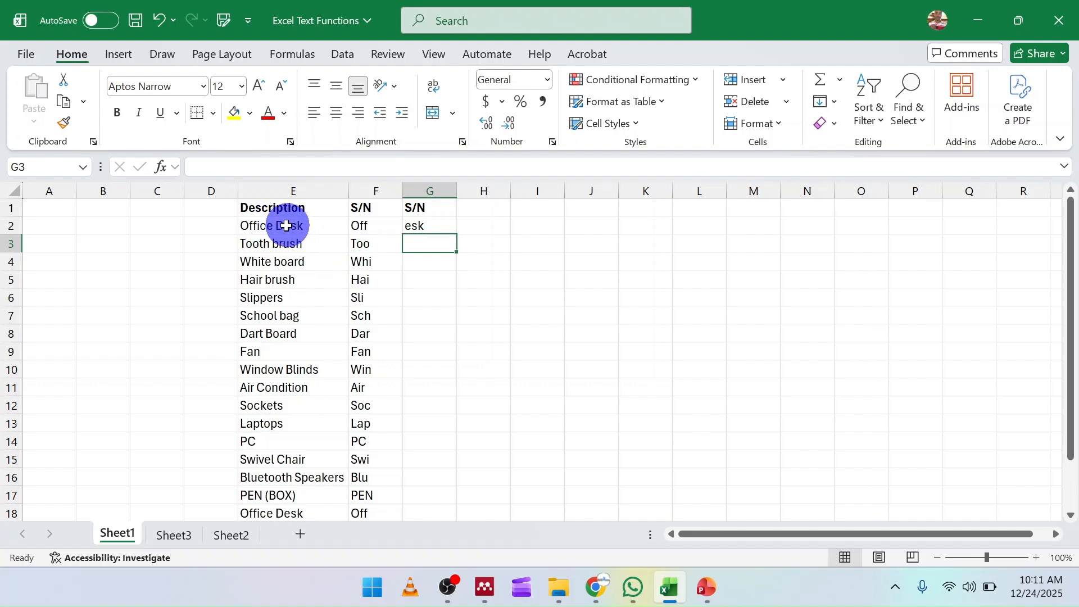
Fill the RIGHT formula down column G for every description.
{"action": "left_click", "coordinate": [284, 224]}
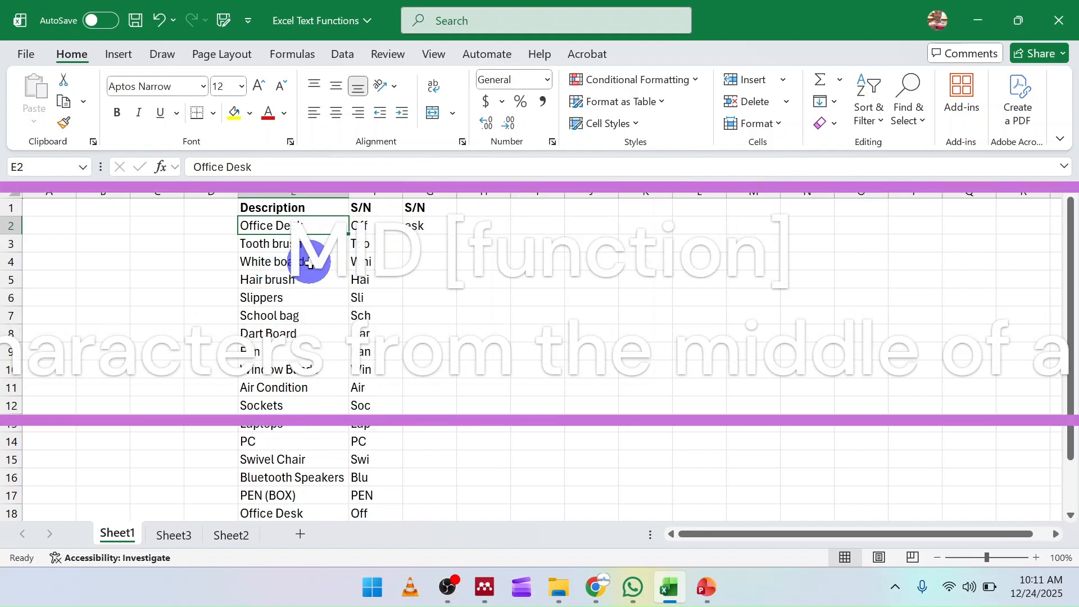
{"action": "left_click", "coordinate": [415, 225]}
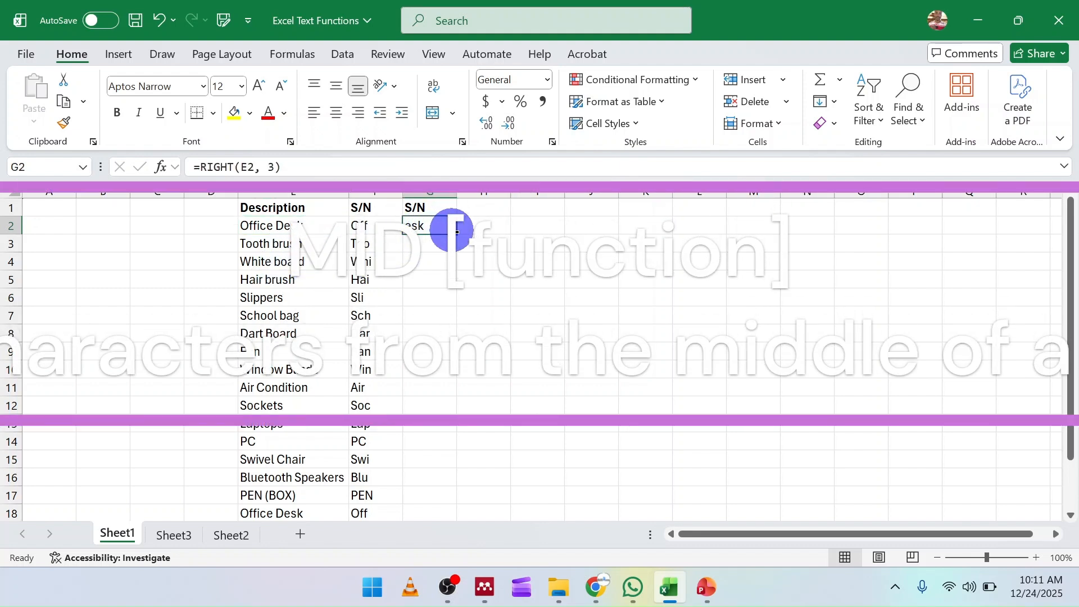
{"action": "double_click", "coordinate": [456, 233]}
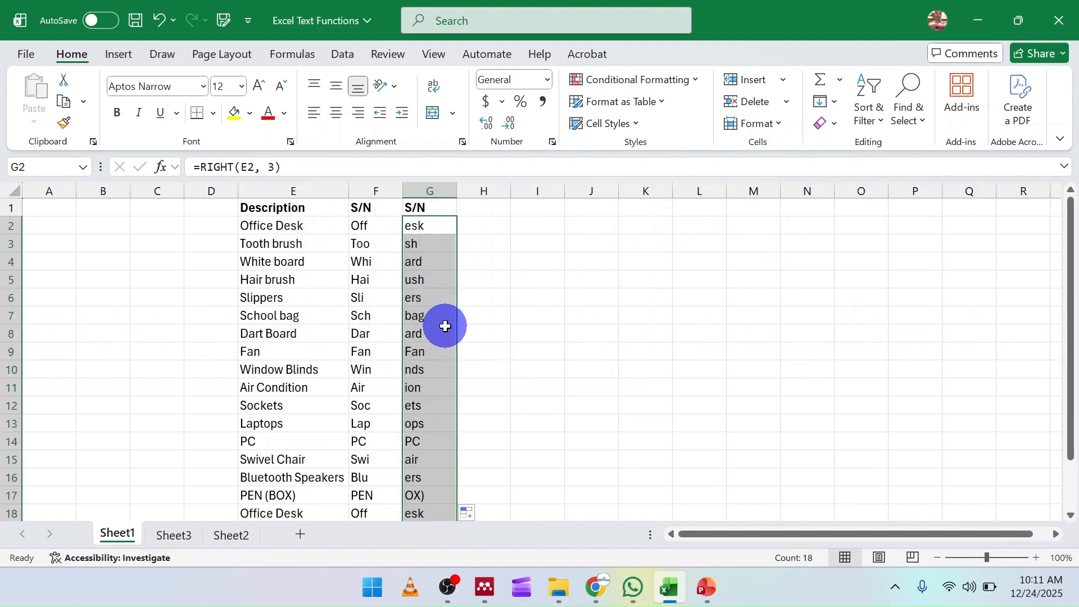
{"action": "scroll", "coordinate": [388, 309], "scroll_direction": "down", "scroll_amount": 2}
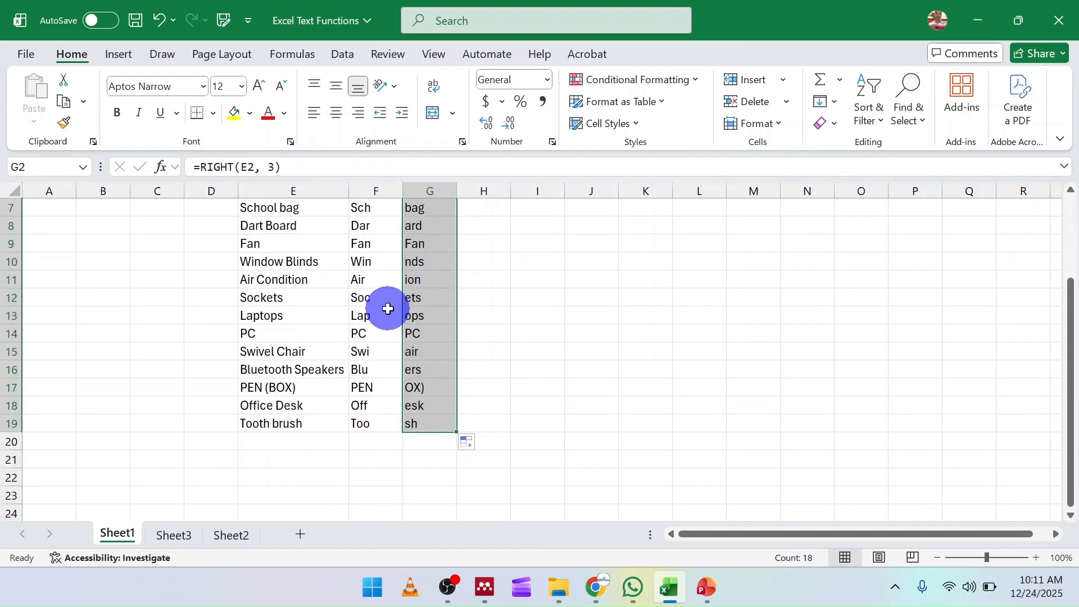
{"action": "scroll", "coordinate": [388, 308], "scroll_direction": "up", "scroll_amount": 2}
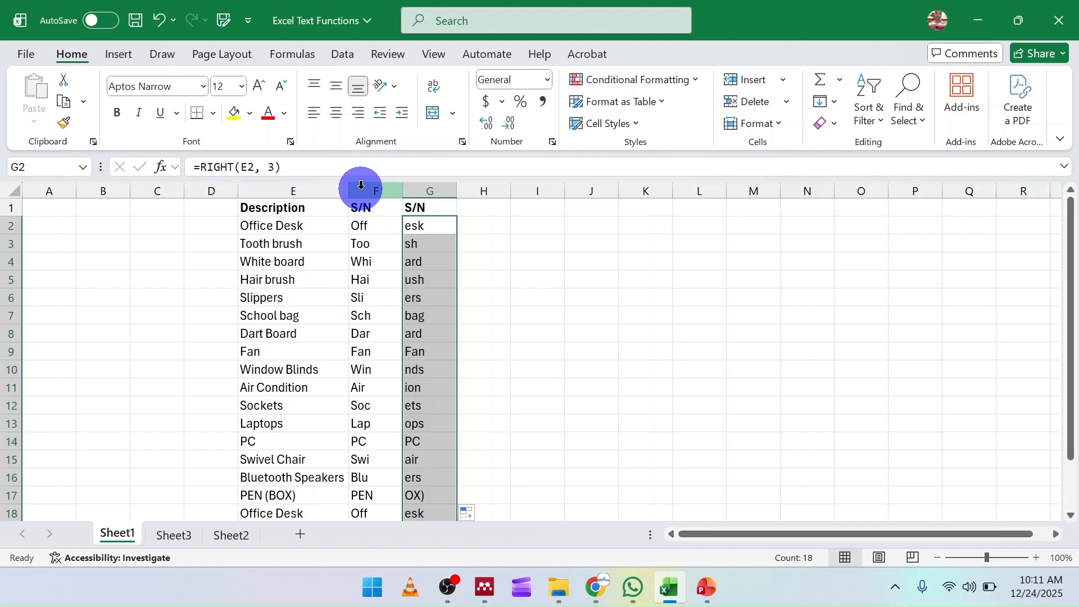
{"action": "left_click", "coordinate": [362, 240]}
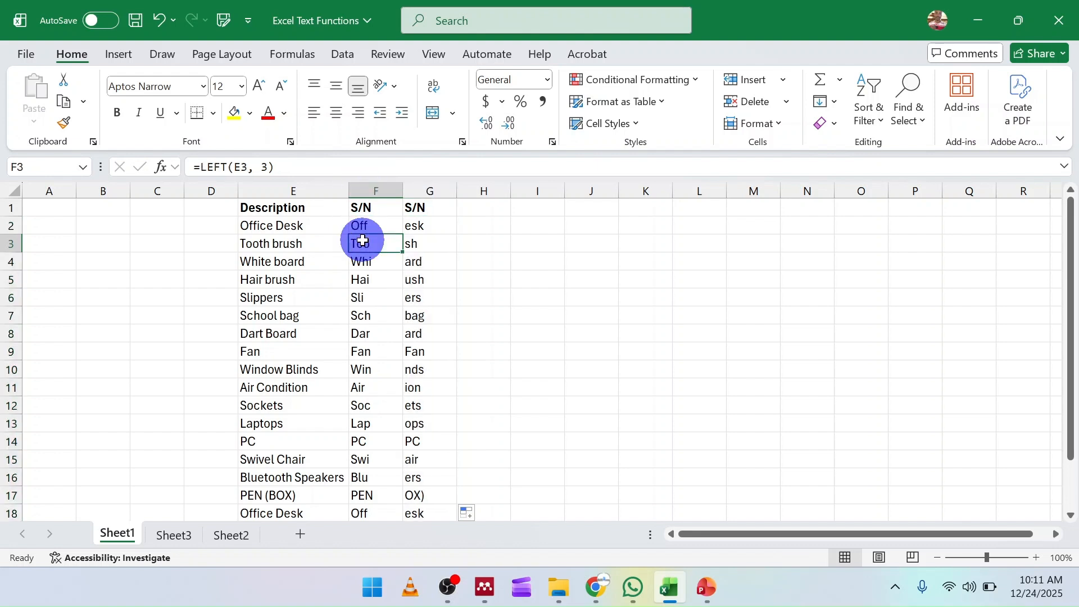
{"action": "left_click", "coordinate": [414, 243]}
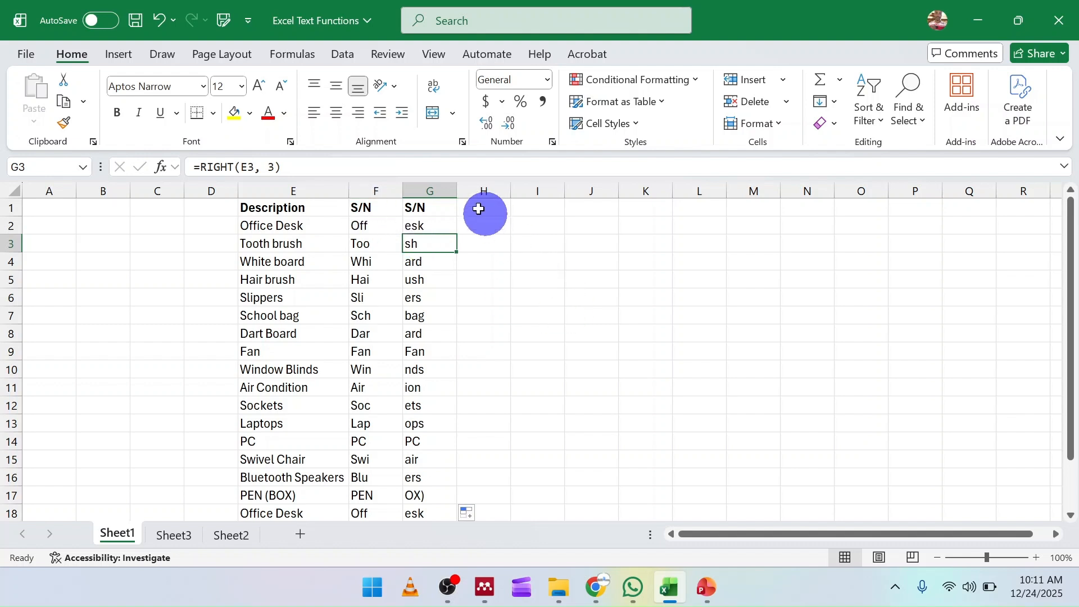
Copy the S/N header from G1 into H1.
{"action": "left_click", "coordinate": [445, 211]}
{"action": "left_click_drag", "start_coordinate": [456, 214], "coordinate": [489, 211]}
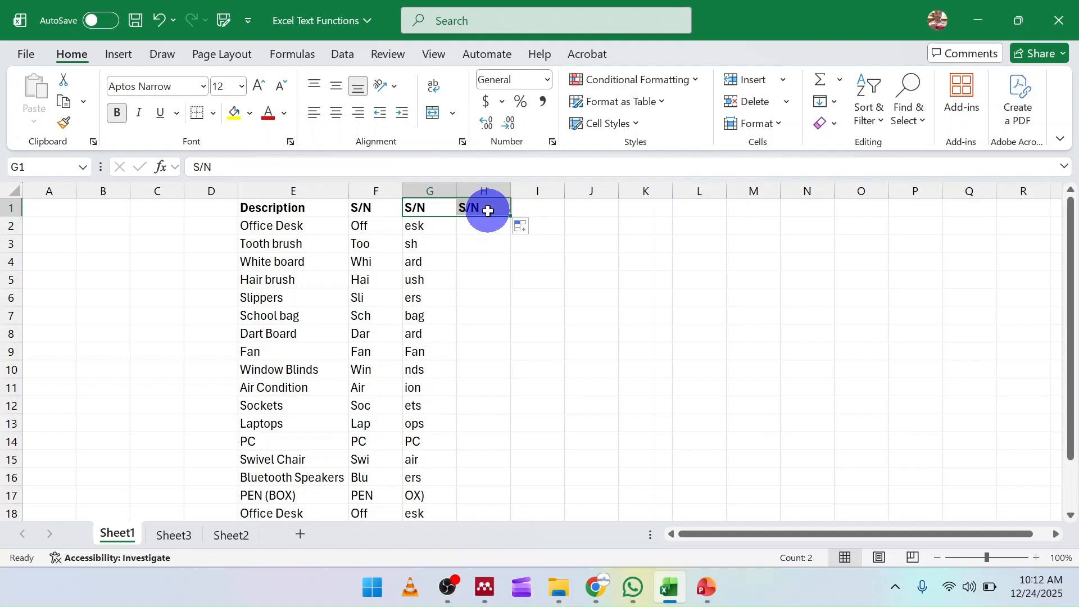
{"action": "left_click", "coordinate": [478, 226]}
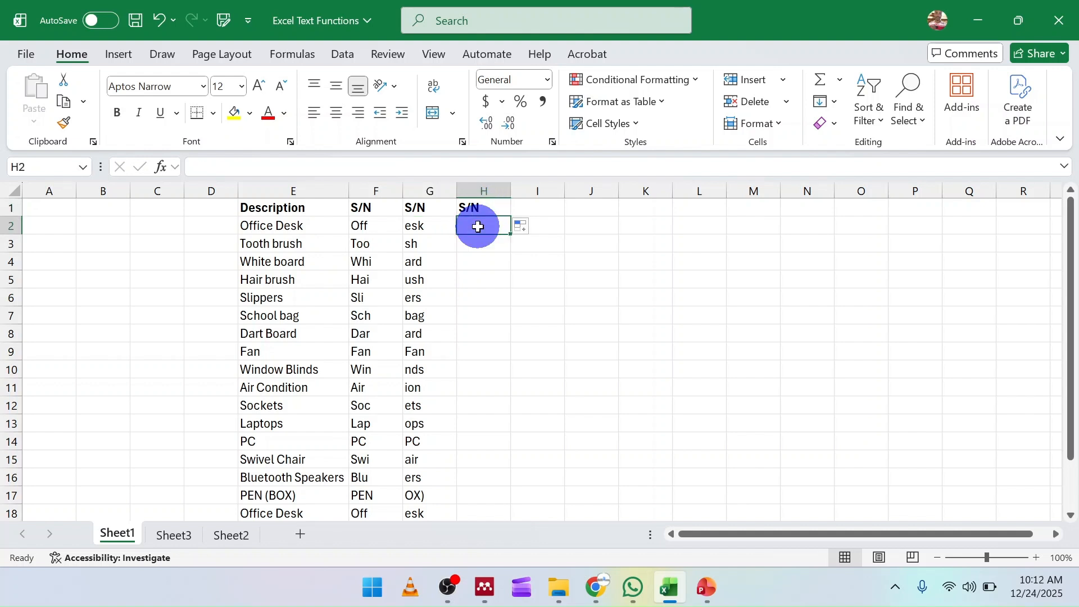
Enter the formula =MID(E2, 5,4) in H2 to extract four characters starting at the fifth character.
{"action": "type", "text": "="}
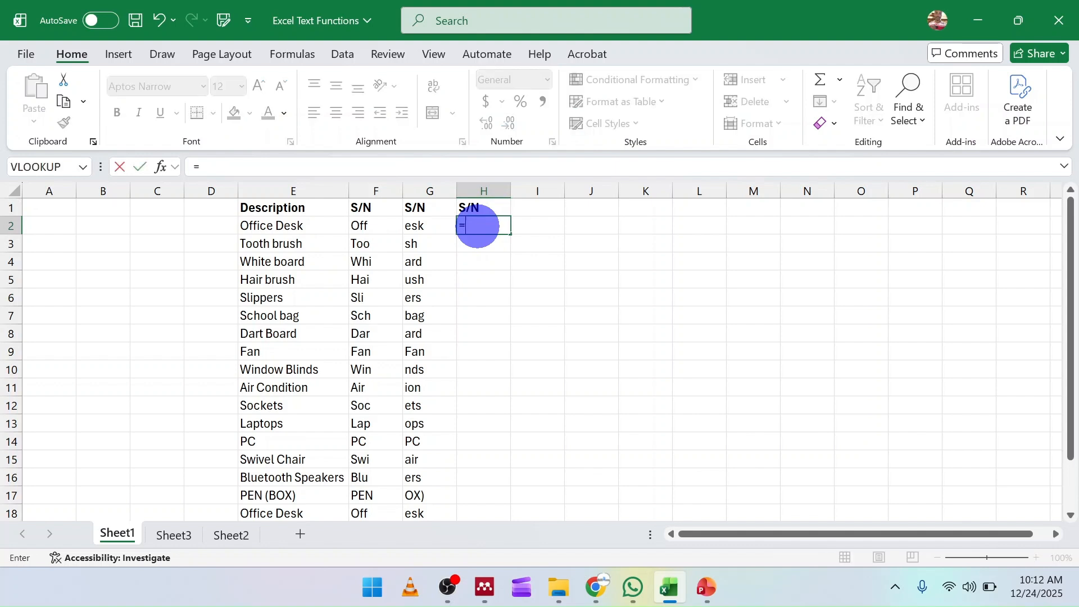
{"action": "type", "text": "MID"}
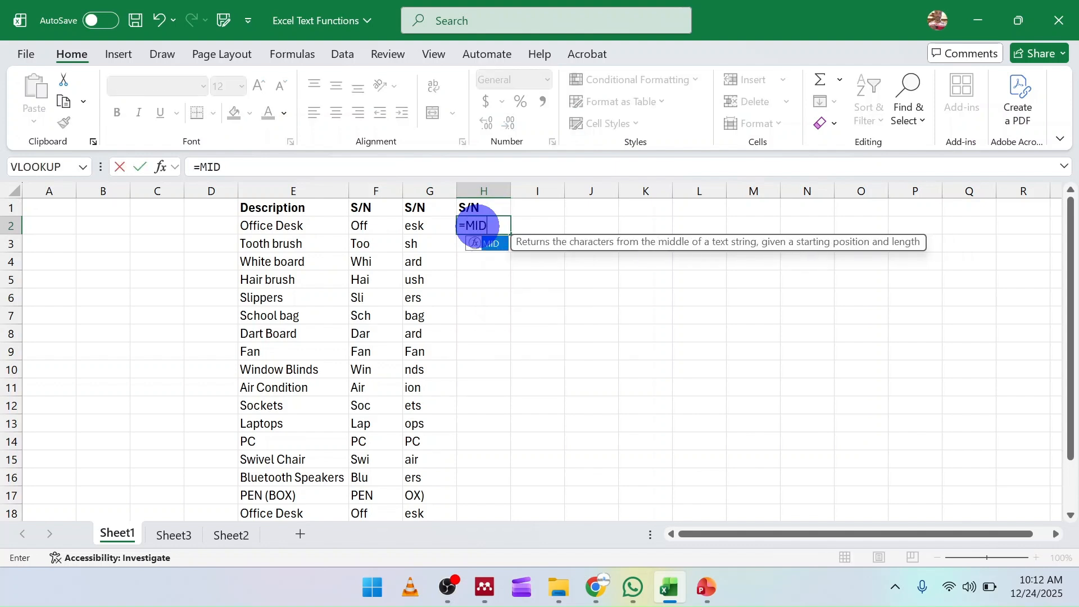
{"action": "double_click", "coordinate": [491, 244]}
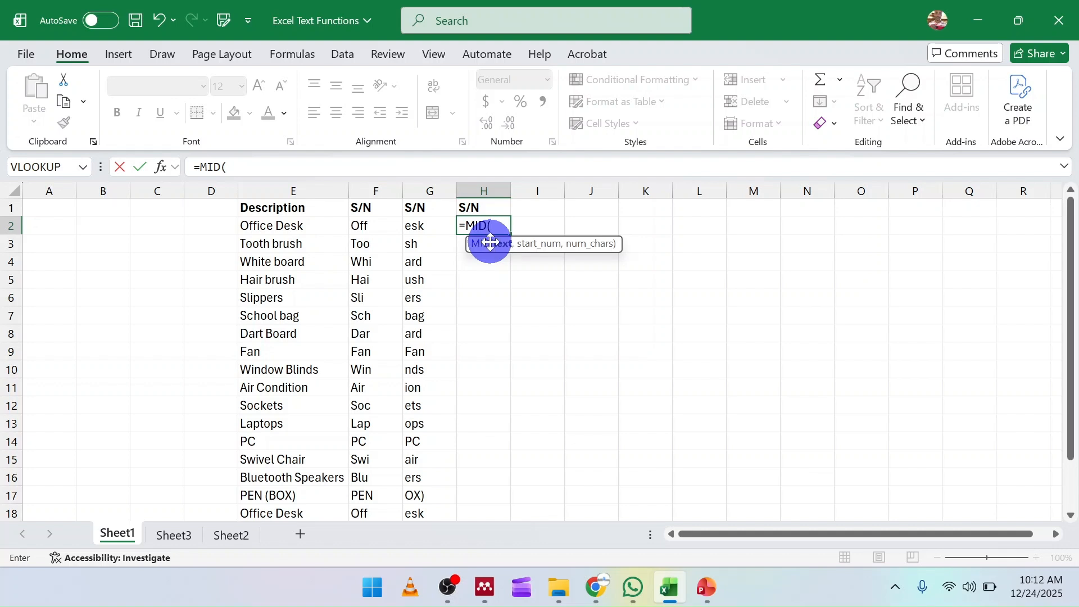
{"action": "left_click", "coordinate": [274, 226]}
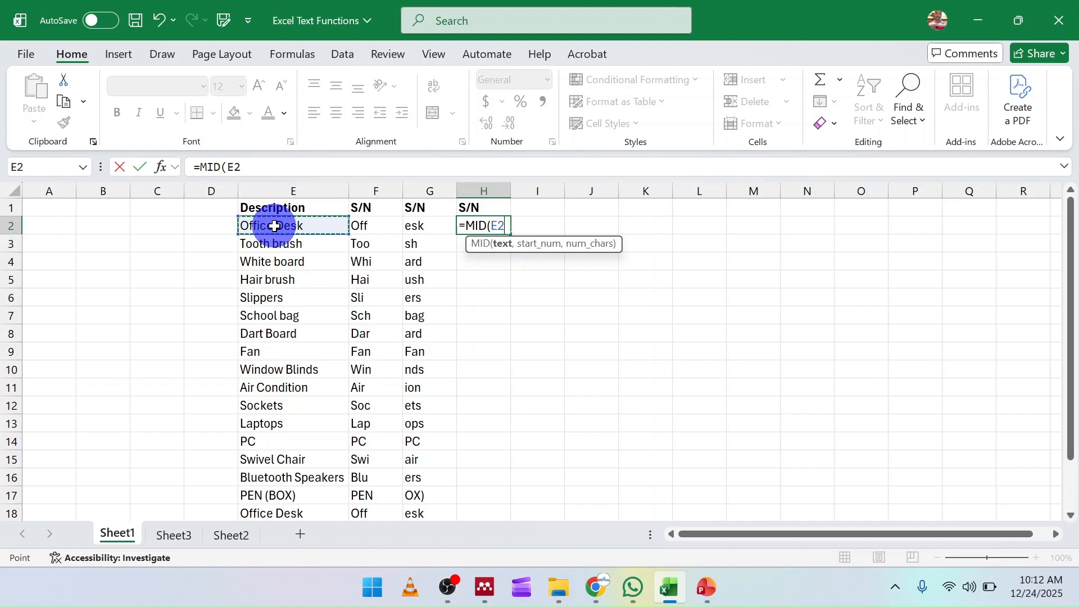
{"action": "type", "text": ","}
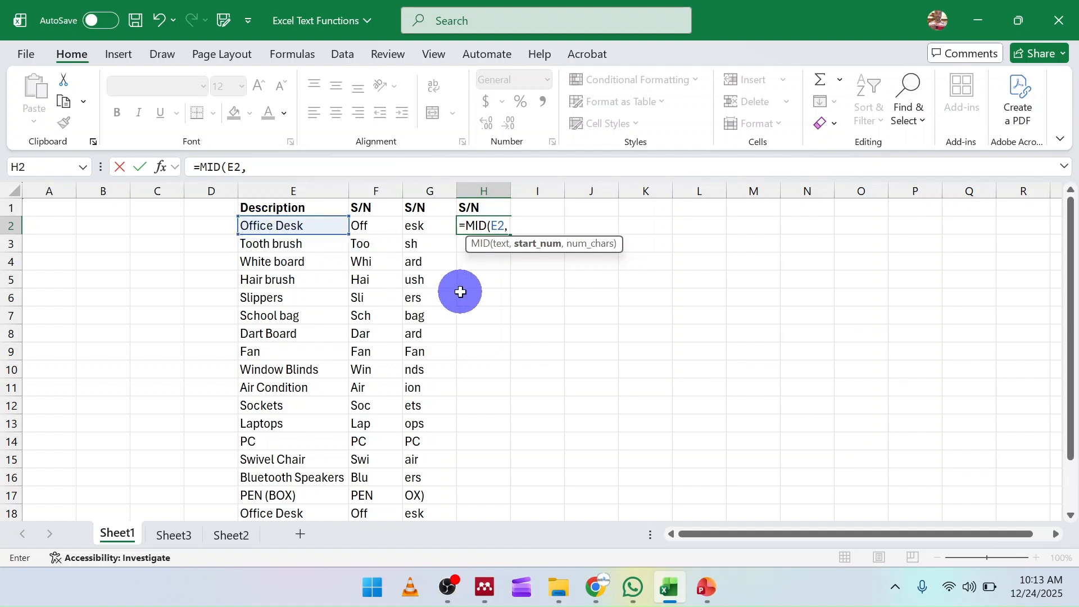
{"action": "type", "text": "5"}
{"action": "type", "text": ","}
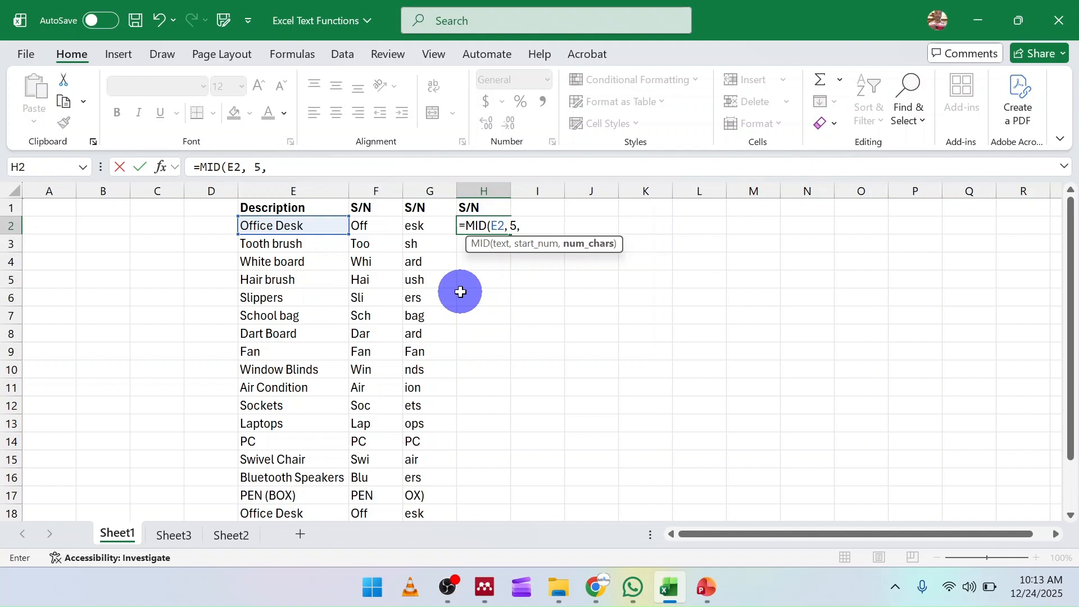
{"action": "type", "text": "4)"}
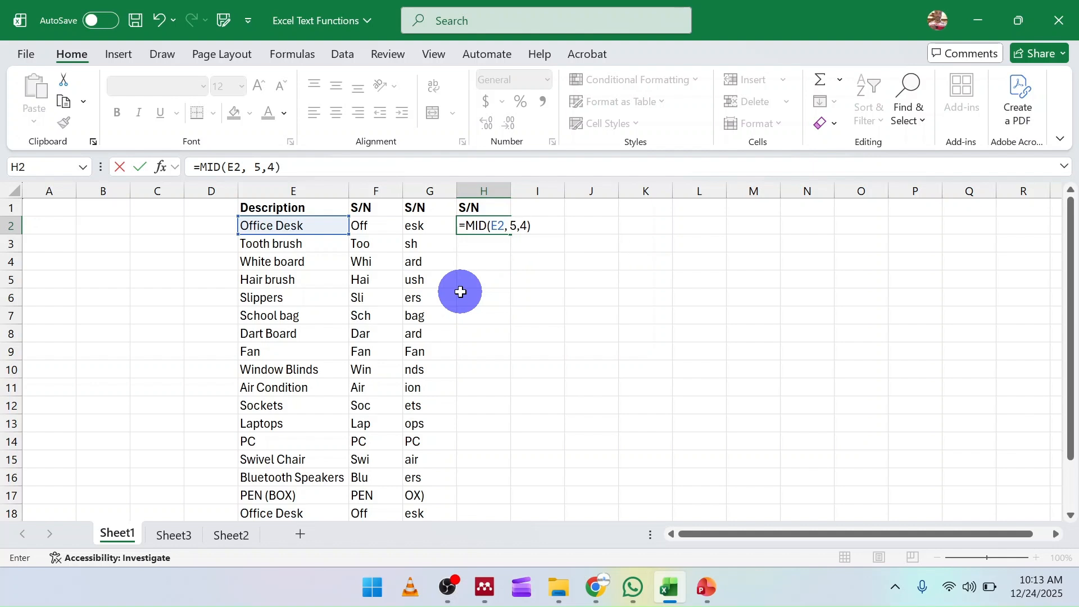
{"action": "key", "text": "Return"}
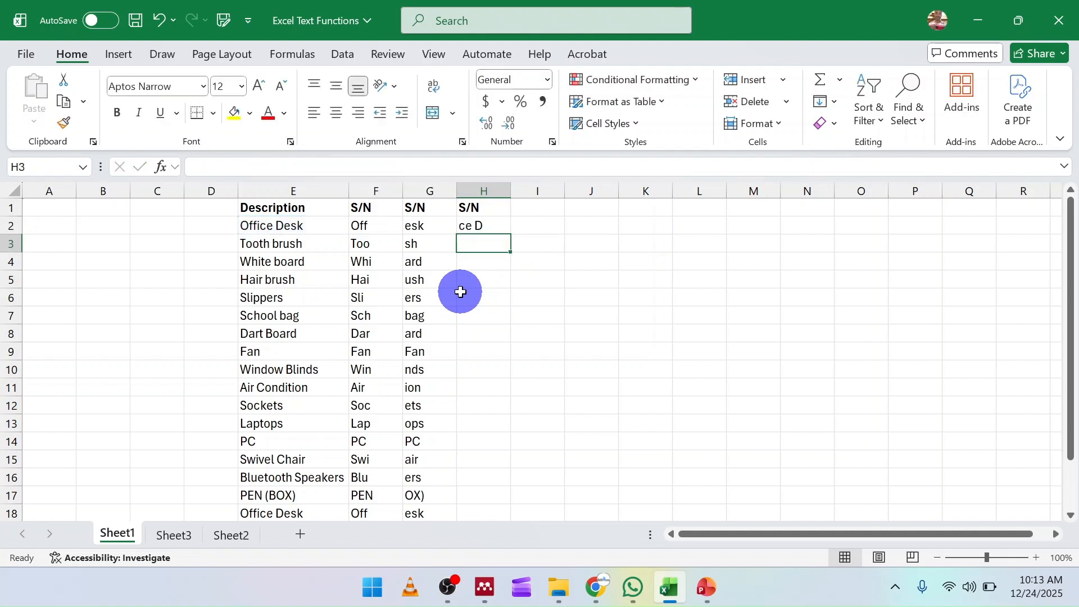
Fill the MID formula down column H for every description.
{"action": "left_click", "coordinate": [477, 225]}
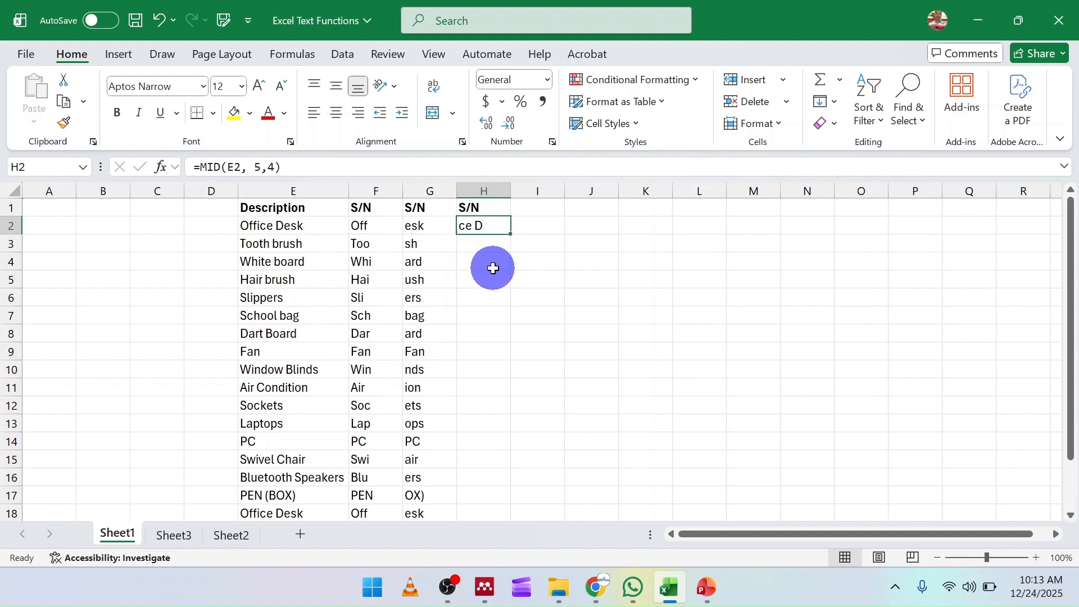
{"action": "double_click", "coordinate": [510, 234]}
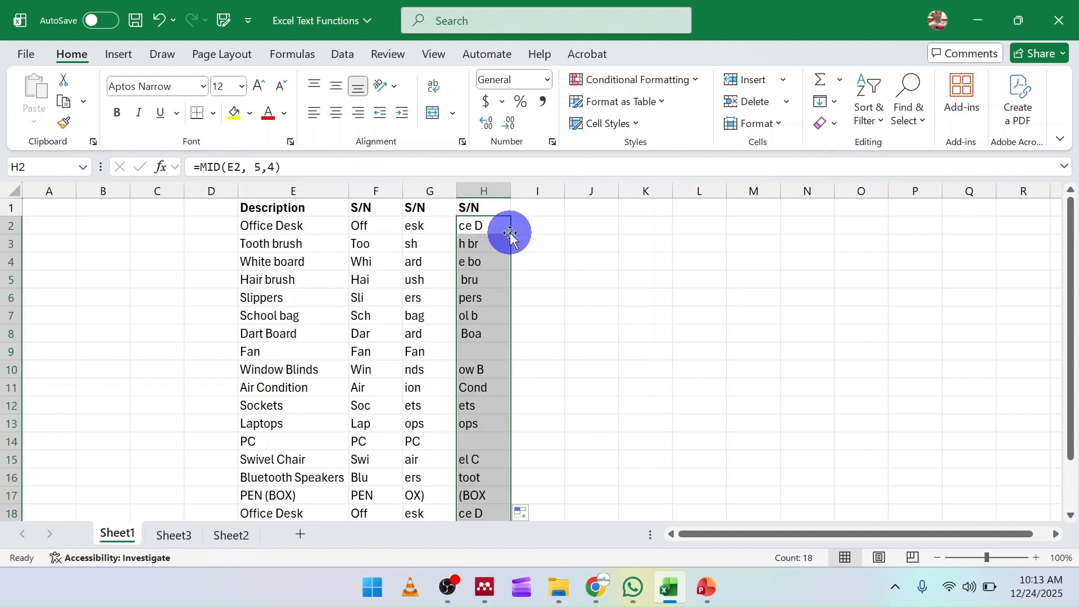
{"action": "scroll", "coordinate": [509, 234], "scroll_direction": "down", "scroll_amount": 3}
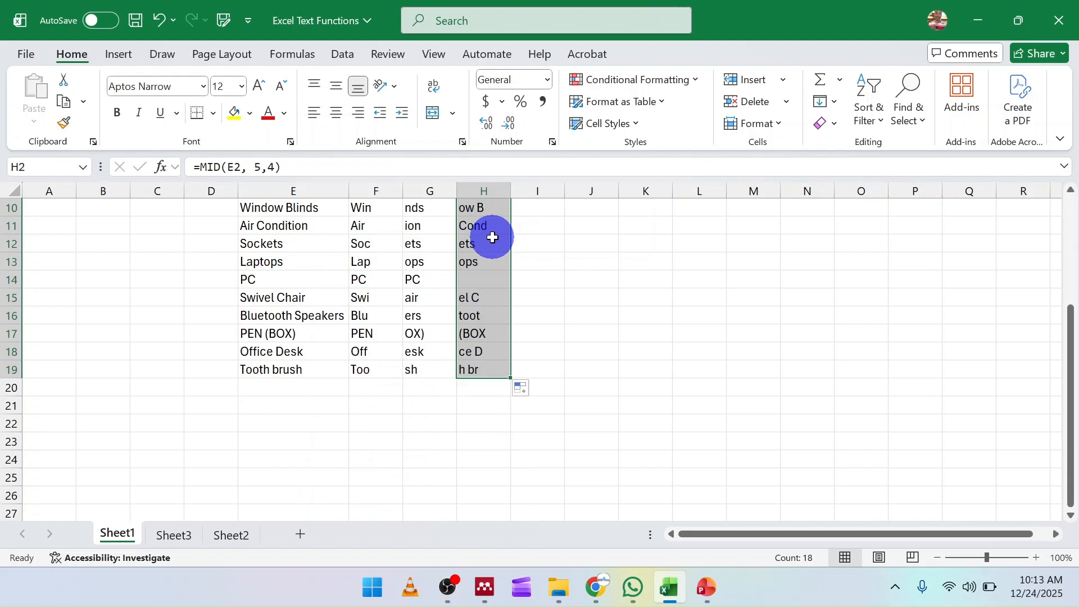
{"action": "scroll", "coordinate": [509, 236], "scroll_direction": "up", "scroll_amount": 3}
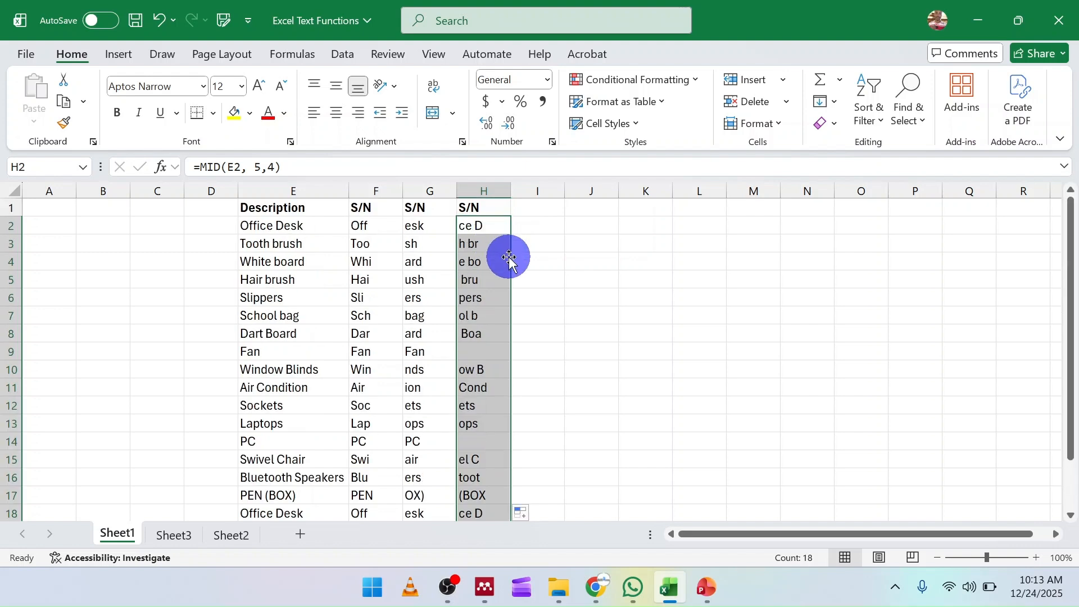
Insert a blank row above row 2 of the table.
{"action": "left_click", "coordinate": [10, 226]}
{"action": "right_click", "coordinate": [10, 226]}
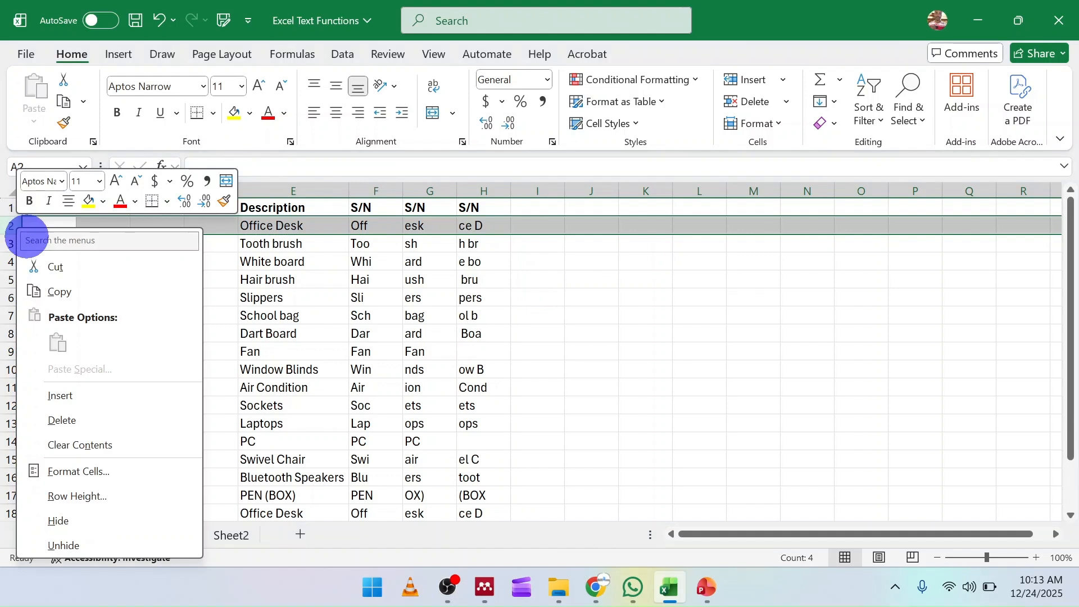
{"action": "left_click", "coordinate": [79, 388]}
{"action": "left_click", "coordinate": [278, 192]}
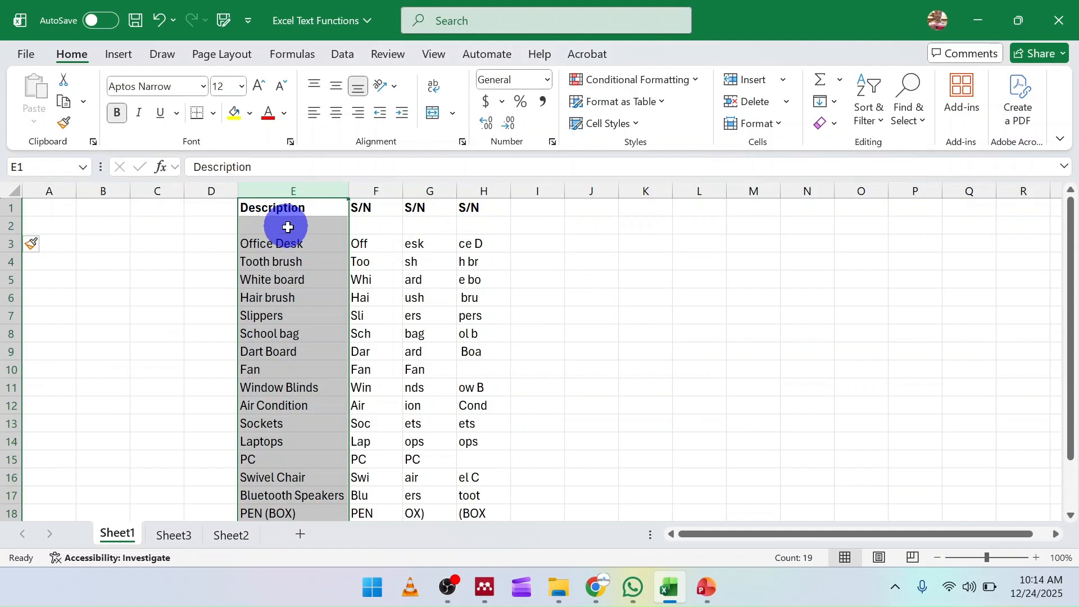
Label the new row with LEFT, RIGHT and MID under the three S/N headers.
{"action": "left_click", "coordinate": [365, 224]}
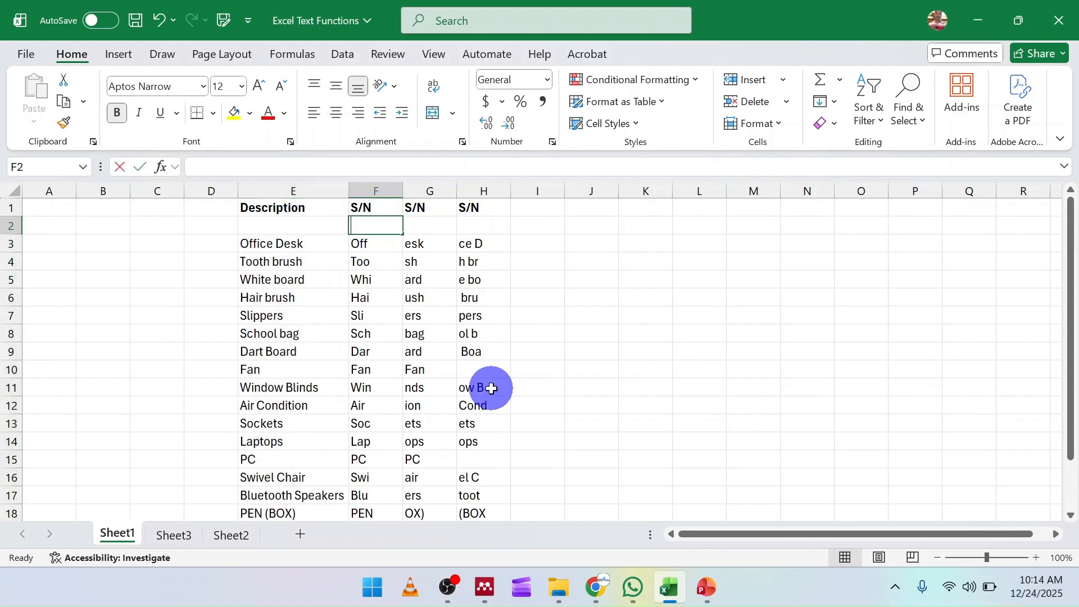
{"action": "type", "text": "LEFT"}
{"action": "key", "text": "Tab"}
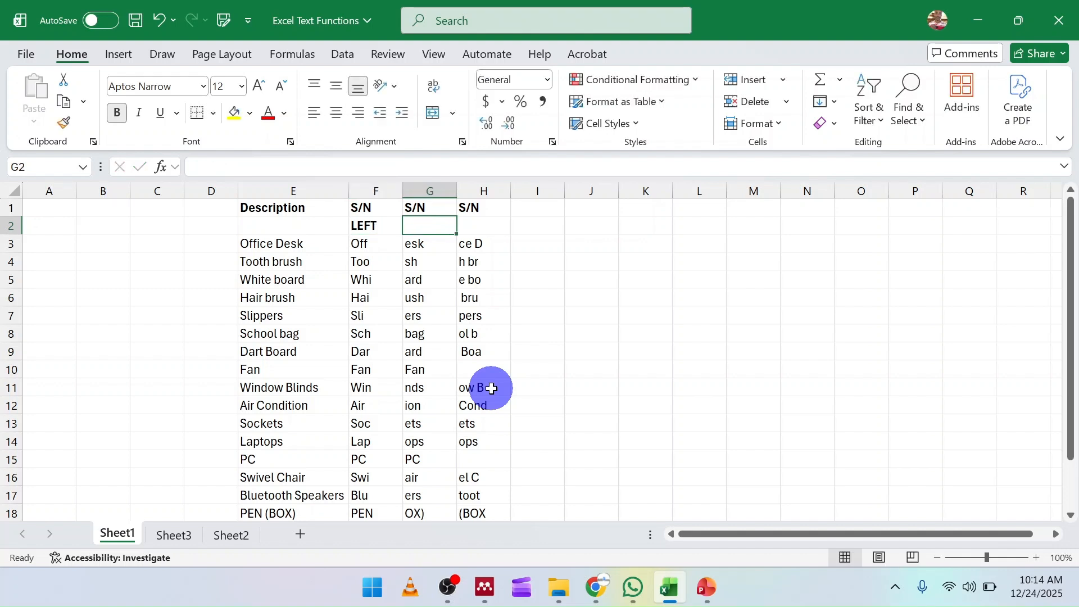
{"action": "type", "text": "R"}
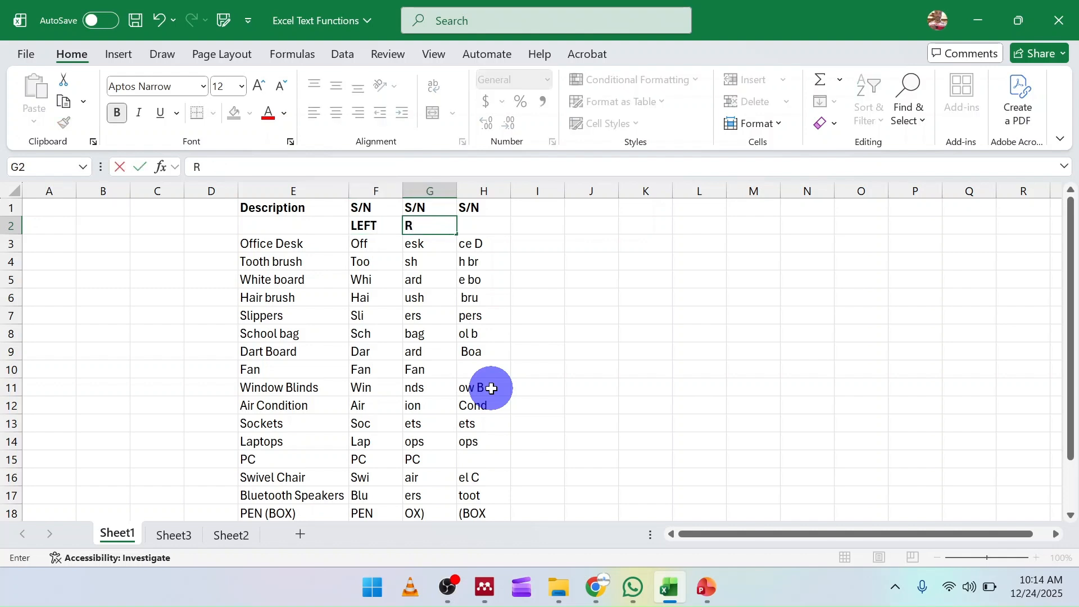
{"action": "type", "text": "IGHT"}
{"action": "key", "text": "Tab"}
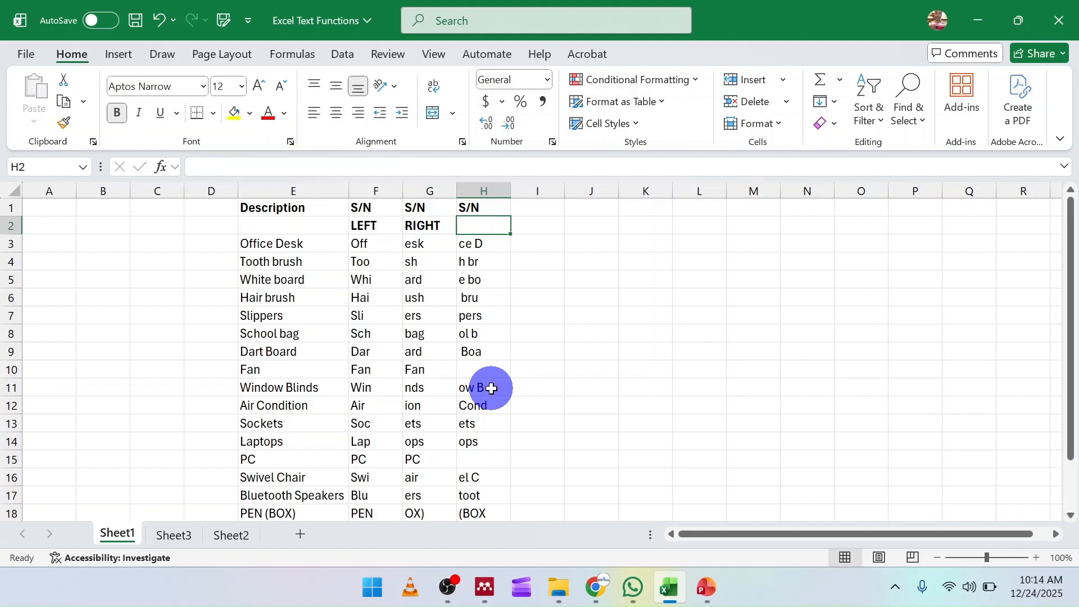
{"action": "type", "text": "MID"}
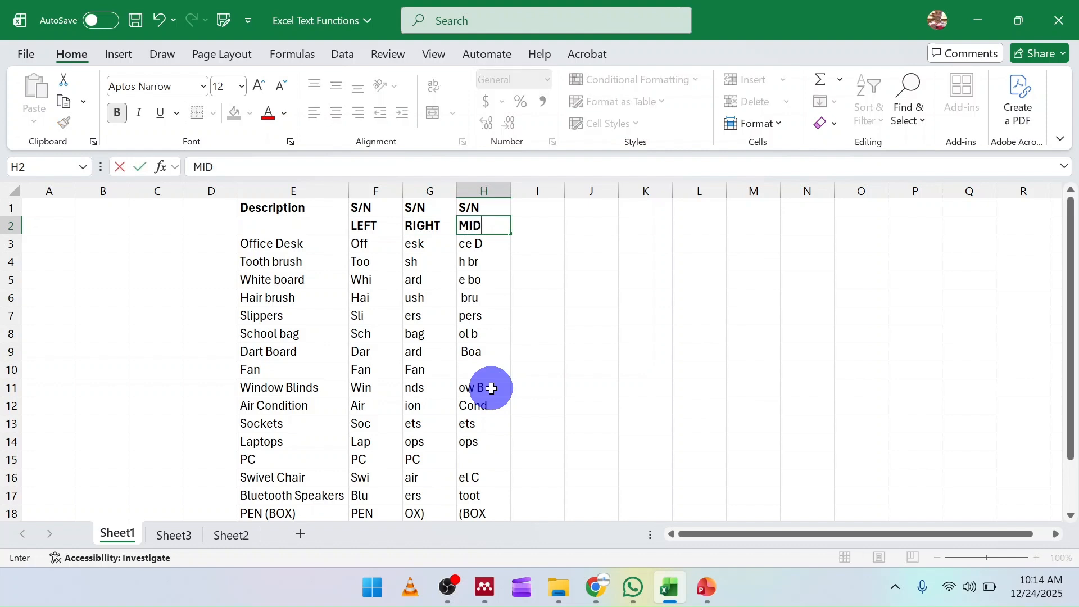
{"action": "key", "text": "Return"}
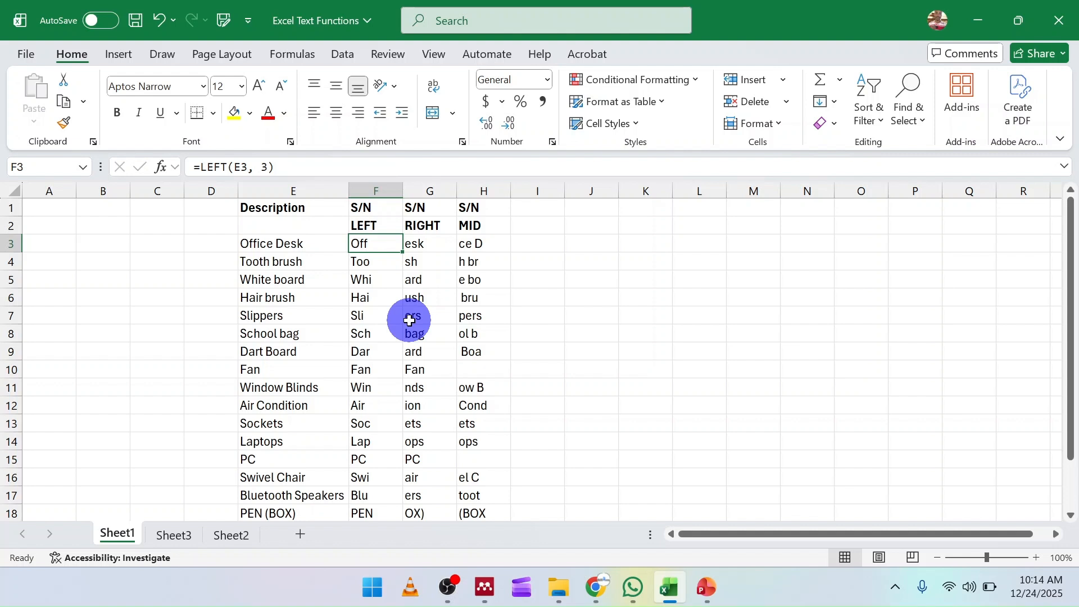
Copy the LEFT, RIGHT and MID result cells and paste them back over themselves as values.
{"action": "left_click", "coordinate": [370, 251]}
{"action": "mouse_move", "coordinate": [370, 251]}
{"action": "left_mouse_down"}
{"action": "mouse_move", "coordinate": [479, 365]}
{"action": "mouse_move", "coordinate": [450, 555]}
{"action": "mouse_move", "coordinate": [470, 480]}
{"action": "left_mouse_up"}
{"action": "scroll", "coordinate": [458, 475], "scroll_direction": "up", "scroll_amount": 2}
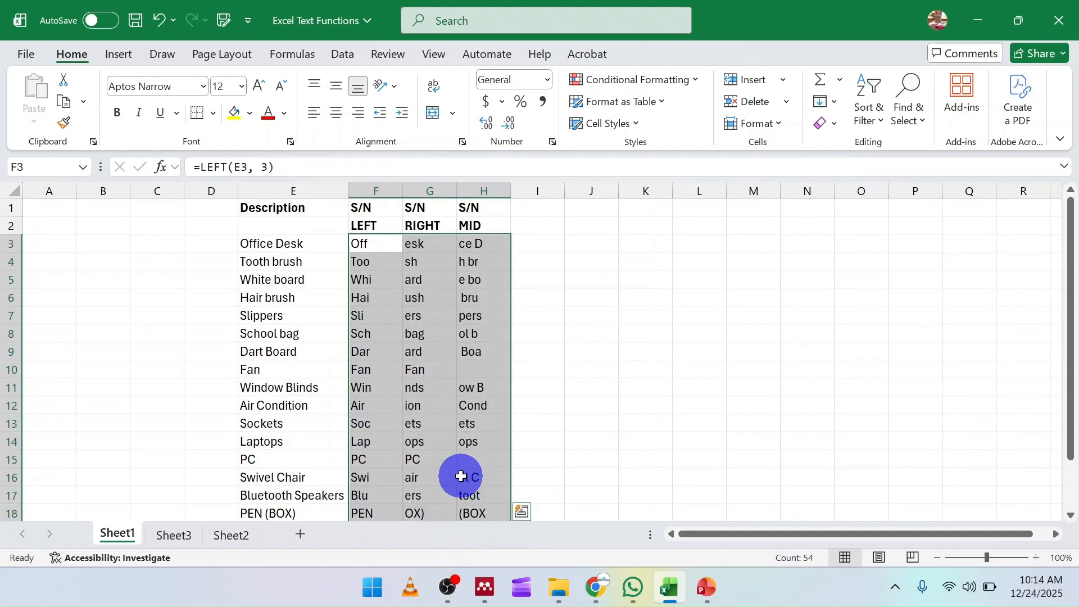
{"action": "right_click", "coordinate": [422, 366]}
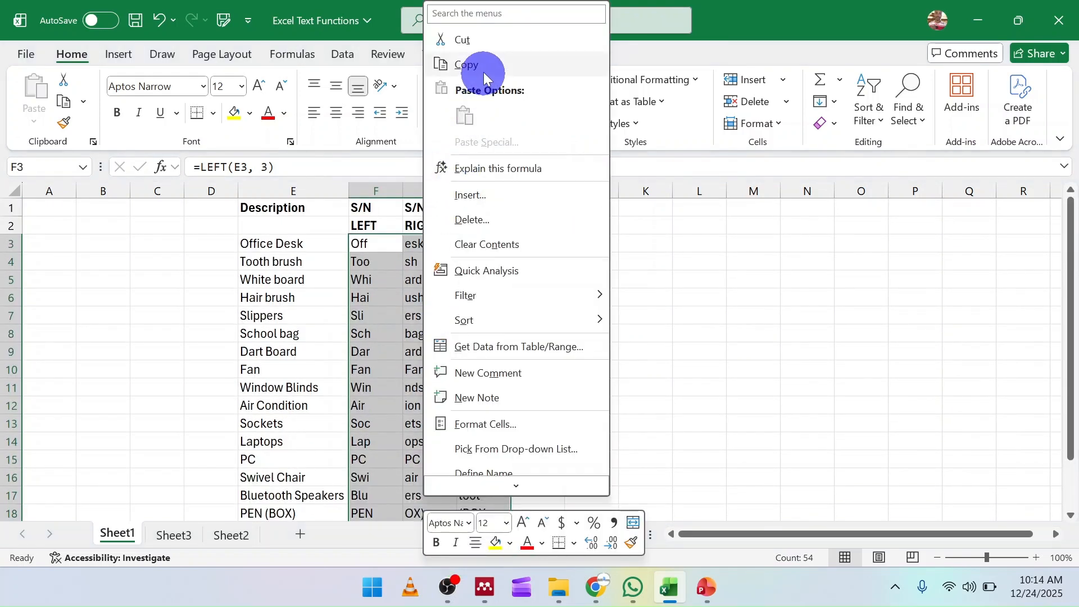
{"action": "left_click", "coordinate": [481, 69]}
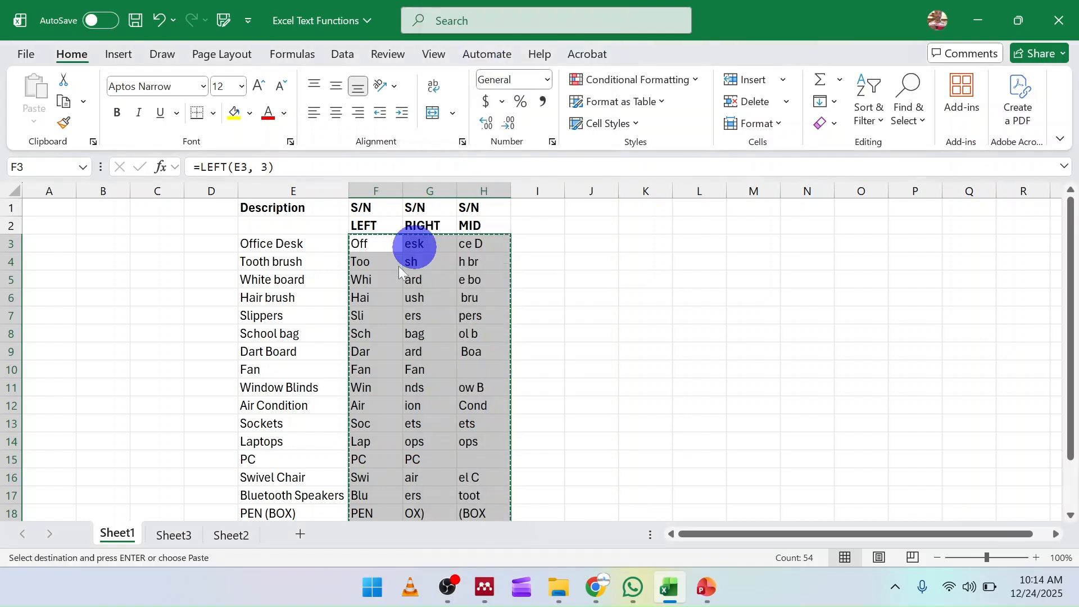
{"action": "right_click", "coordinate": [379, 241]}
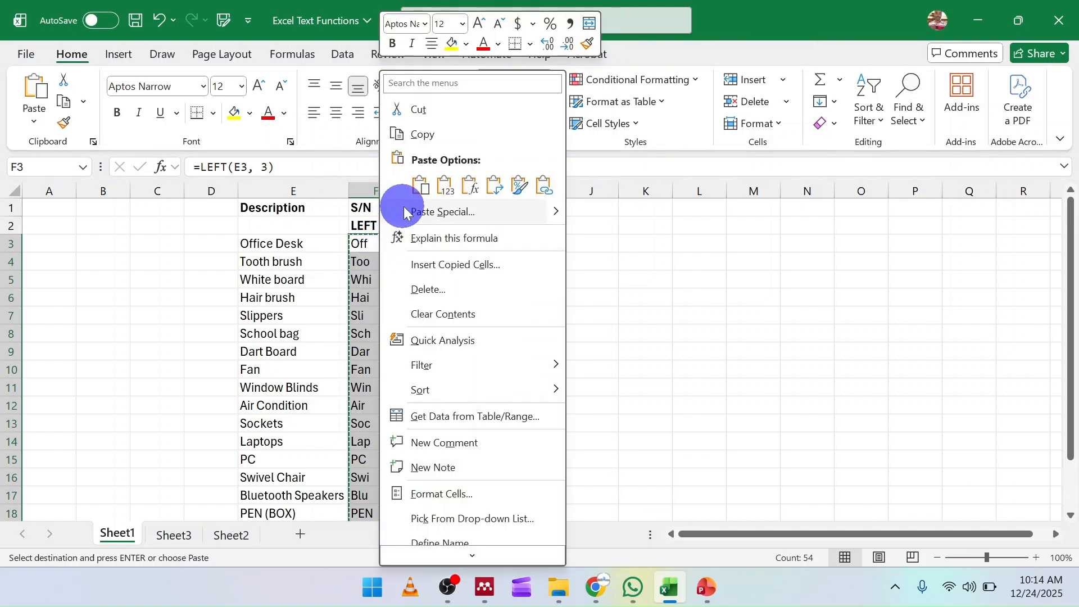
{"action": "left_click", "coordinate": [447, 187]}
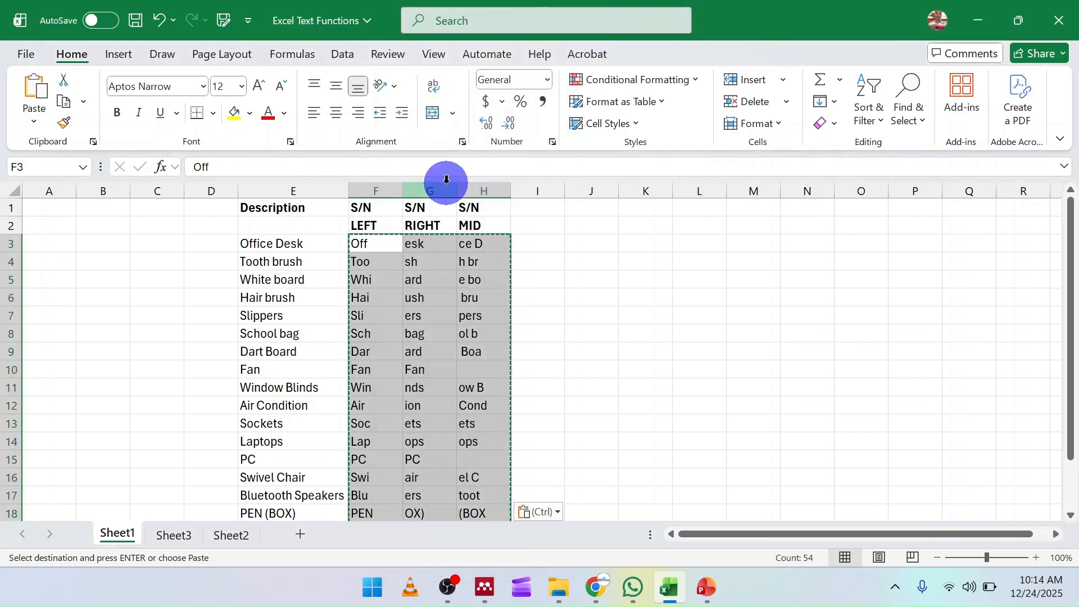
Inspect individual cells in the three result columns to check they hold plain values instead of formulas.
{"action": "left_click", "coordinate": [409, 316]}
{"action": "left_click", "coordinate": [412, 401]}
{"action": "left_click", "coordinate": [426, 419]}
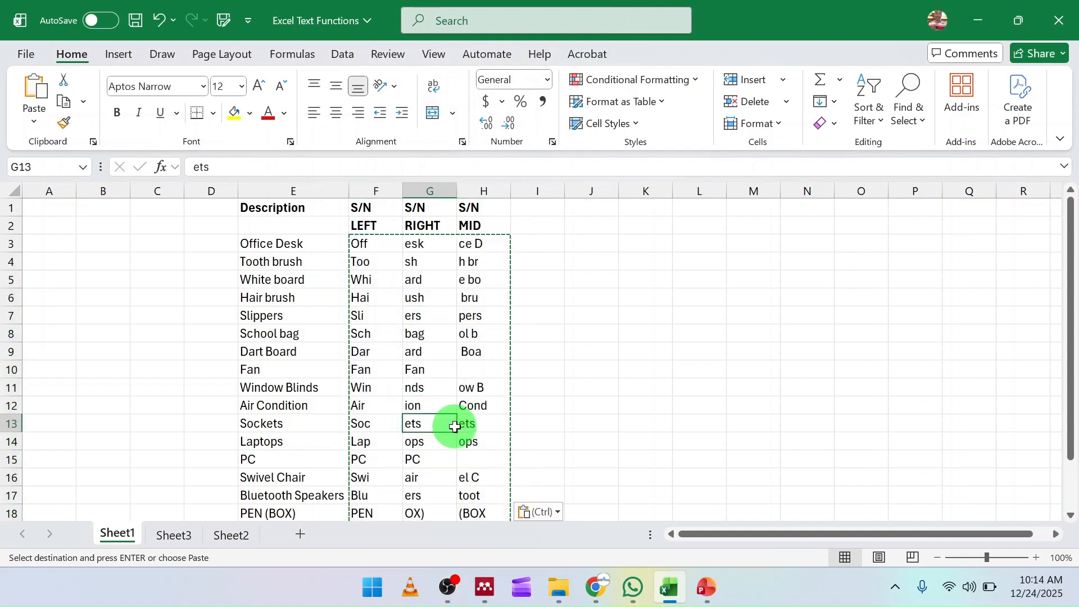
{"action": "left_click", "coordinate": [482, 364]}
{"action": "left_click", "coordinate": [376, 299]}
{"action": "left_click_drag", "start_coordinate": [360, 243], "coordinate": [472, 493]}
{"action": "scroll", "coordinate": [412, 435], "scroll_direction": "down", "scroll_amount": 2}
{"action": "scroll", "coordinate": [412, 435], "scroll_direction": "up", "scroll_amount": 2}
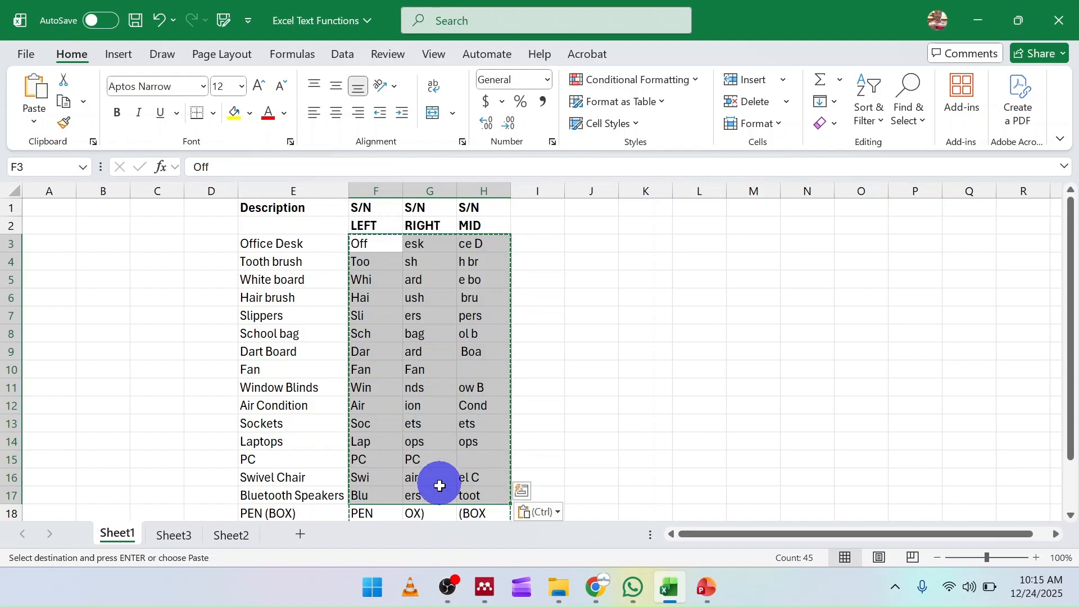
{"action": "left_click", "coordinate": [448, 587]}
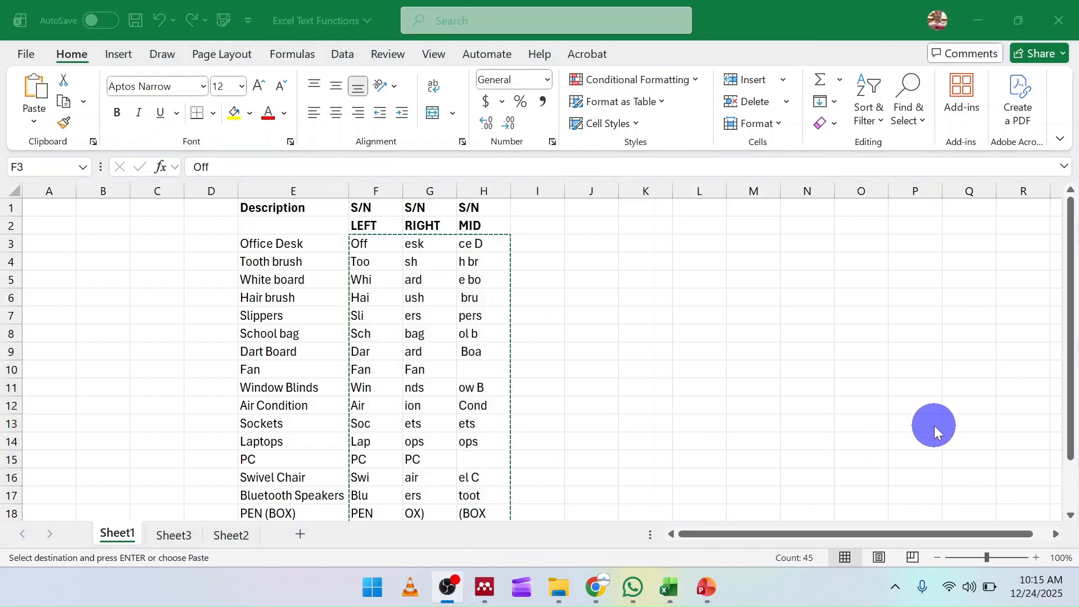